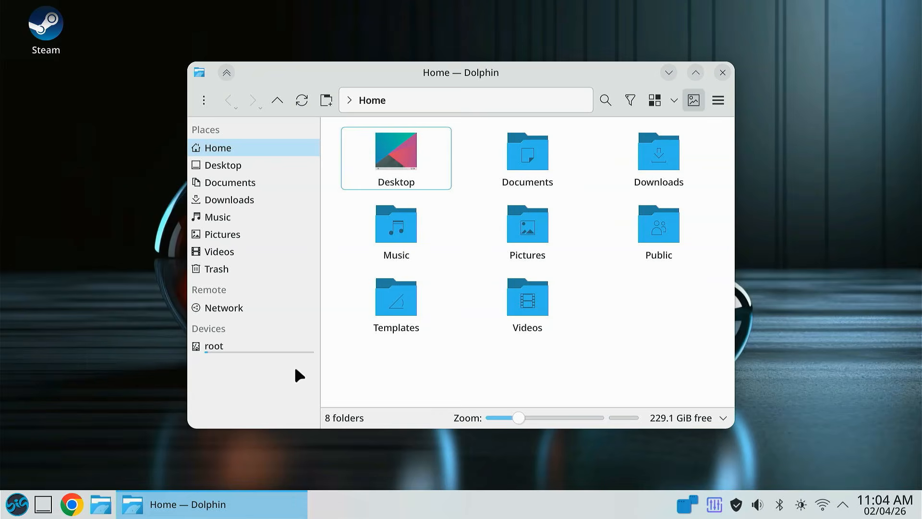
# - Browse the user folders in the Dolphin file manager, view the Pictures folder, and close the window
pyautogui.moveTo(430, 82); pyautogui.dragTo(412, 53)
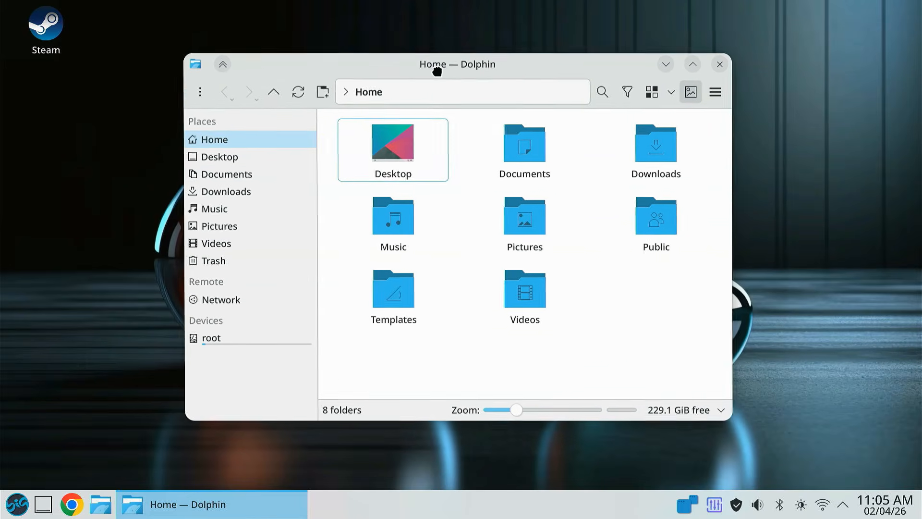
pyautogui.click(288, 173)
pyautogui.click(256, 190)
pyautogui.click(254, 225)
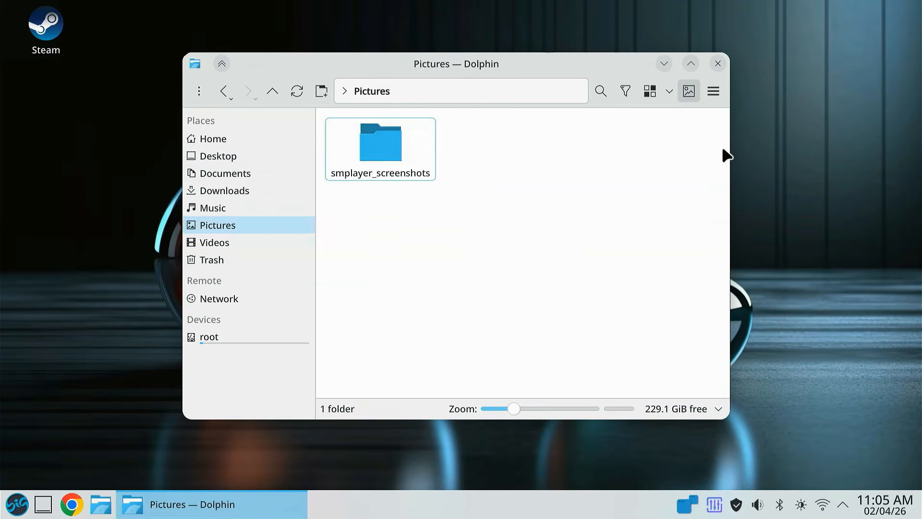
pyautogui.click(717, 64)
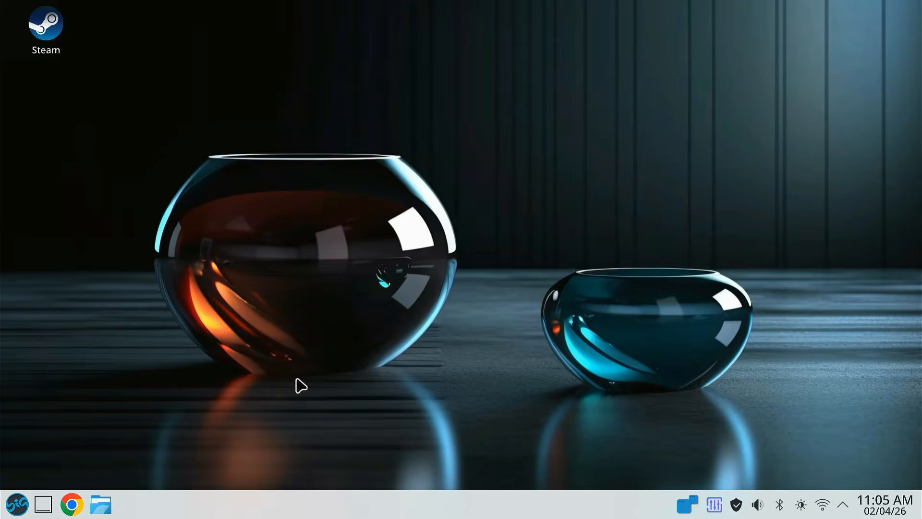
# - Open Google Chrome on a new tab and close it again
pyautogui.click(72, 505)
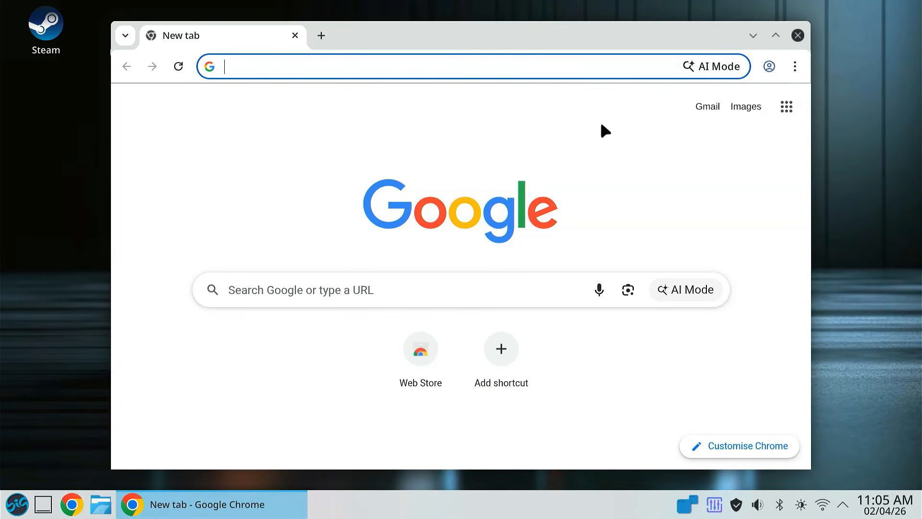
pyautogui.click(798, 36)
# - Launch Steam from the installed games
pyautogui.click(18, 504)
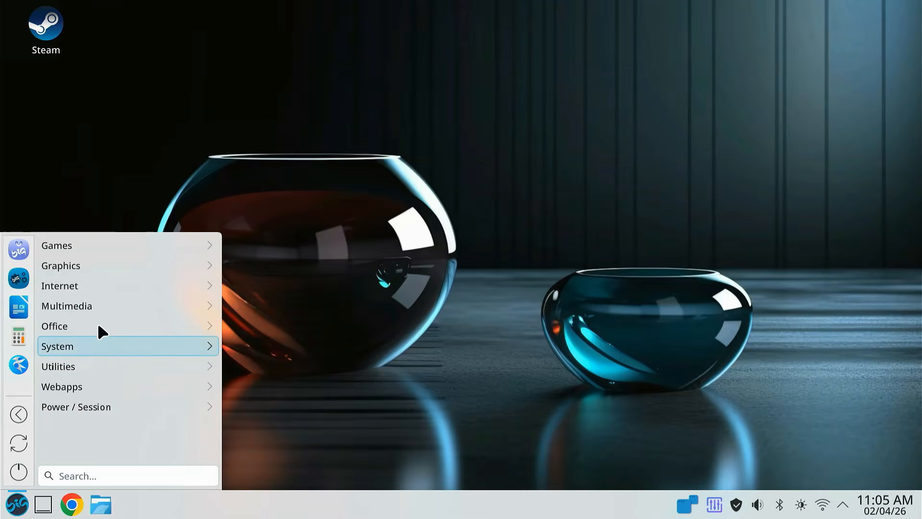
pyautogui.moveTo(198, 243)
pyautogui.click(264, 302)
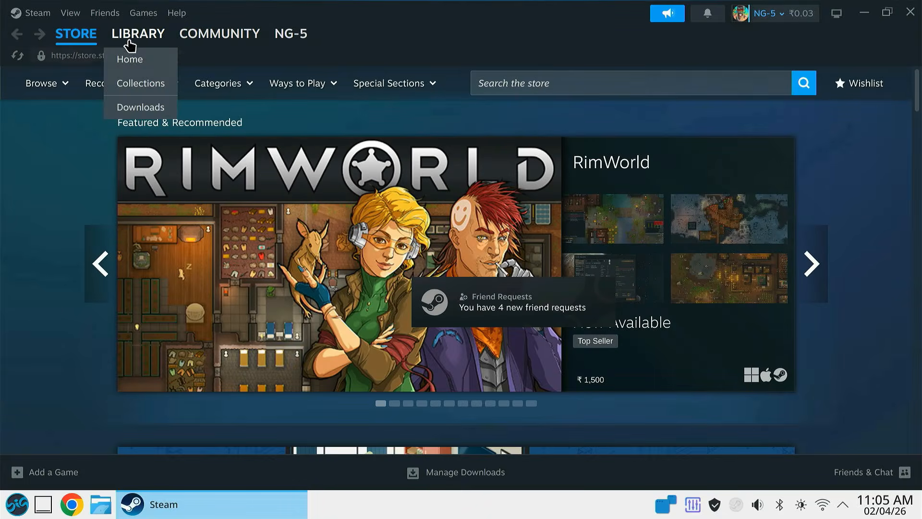
# - View the Dishonored page in the Steam library and close the Steam window
pyautogui.click(137, 36)
pyautogui.scroll(-5, 470, 384)
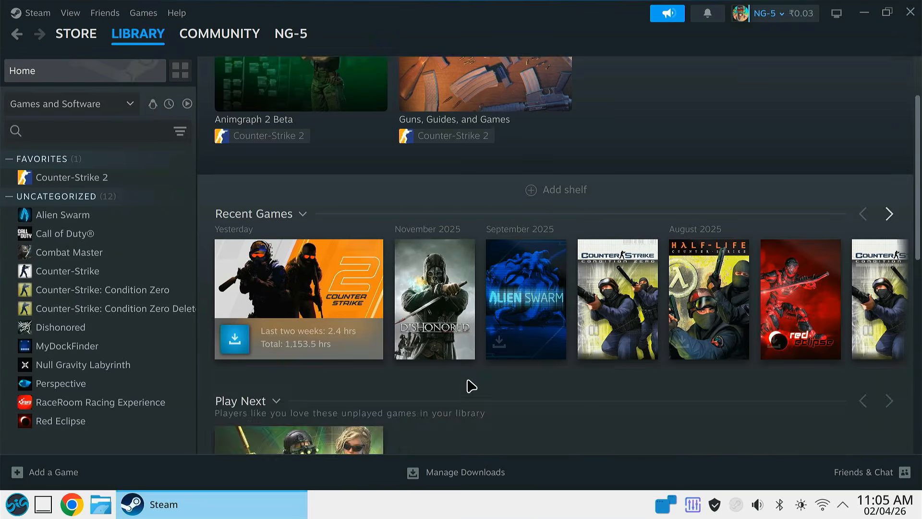
pyautogui.scroll(5, 469, 383)
pyautogui.click(426, 377)
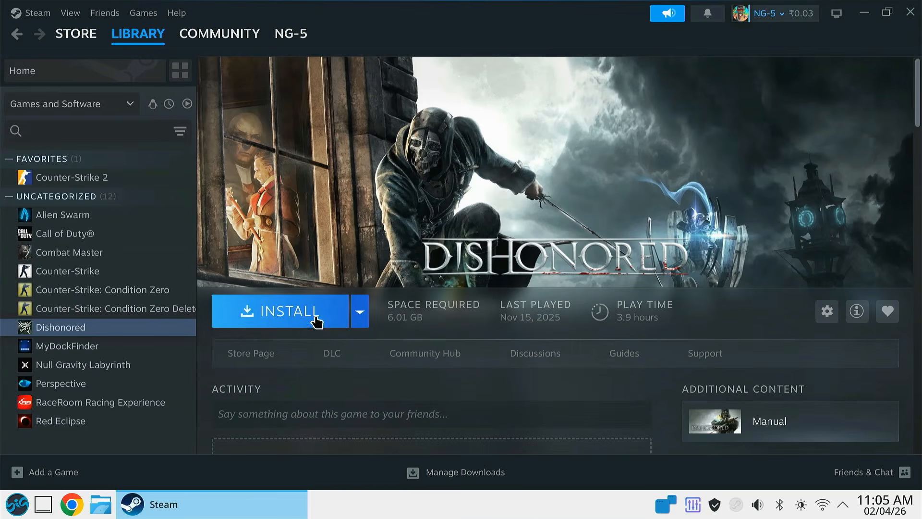
pyautogui.click(909, 13)
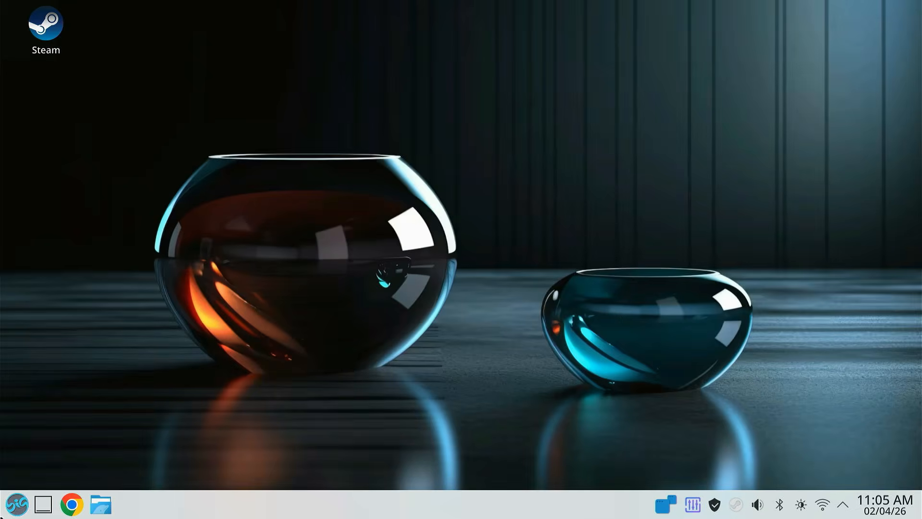
# - Open the GNU Image Manipulation Program to view its workspace, and close it
pyautogui.click(17, 504)
pyautogui.moveTo(131, 269)
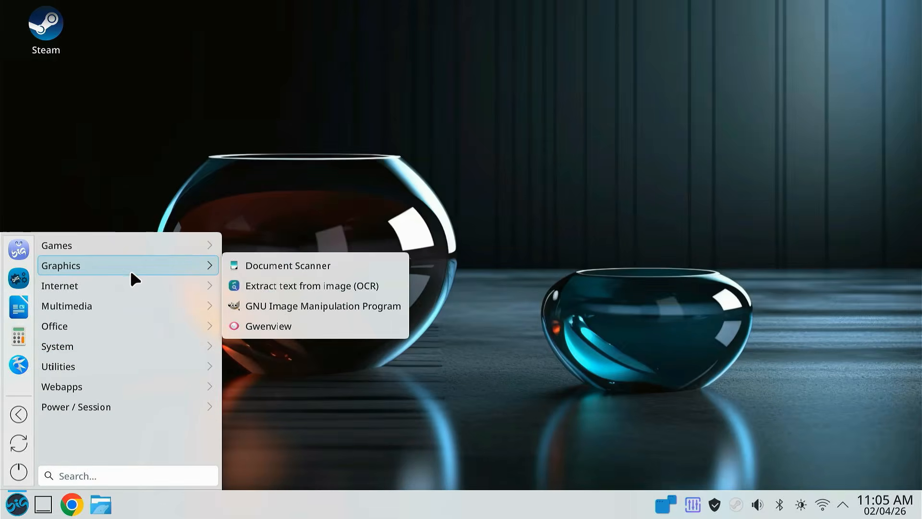
pyautogui.click(309, 306)
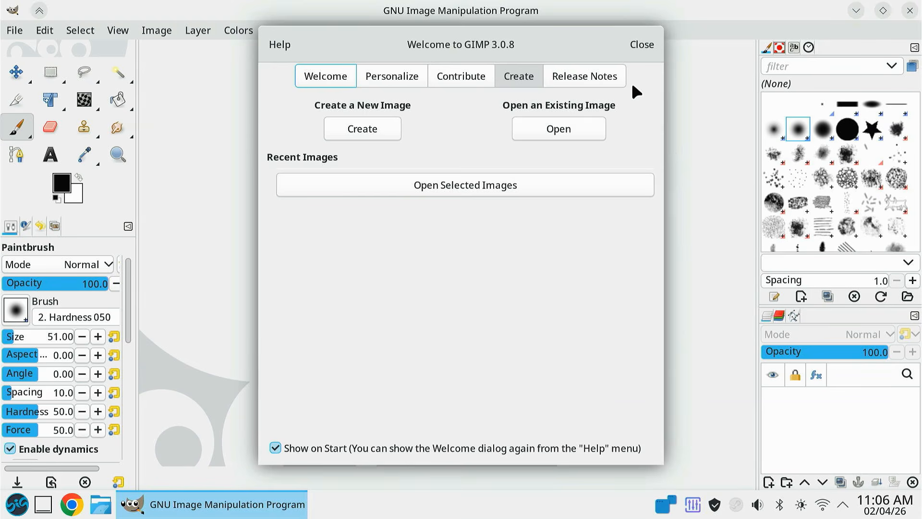
pyautogui.click(642, 42)
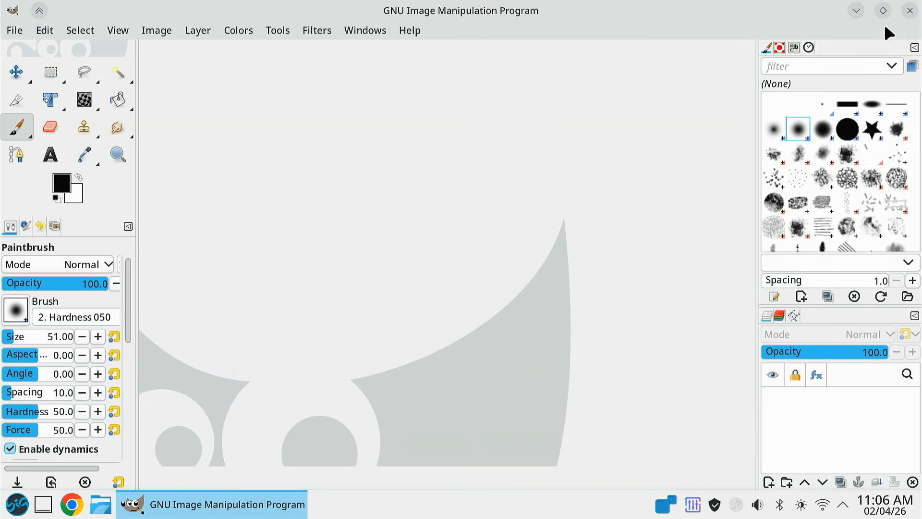
pyautogui.click(910, 11)
# - Look through the office, internet and multimedia applications, open the SMPlayer video player, and close it
pyautogui.click(17, 504)
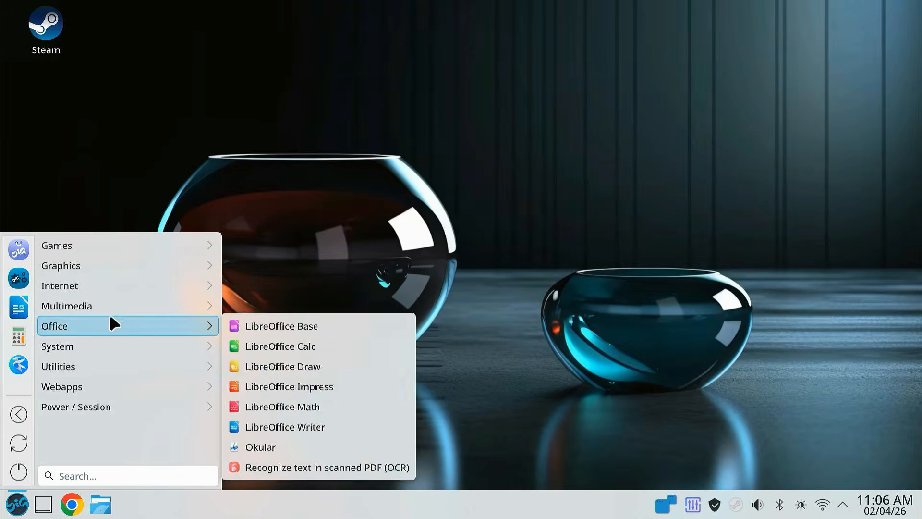
pyautogui.moveTo(216, 286)
pyautogui.moveTo(207, 305)
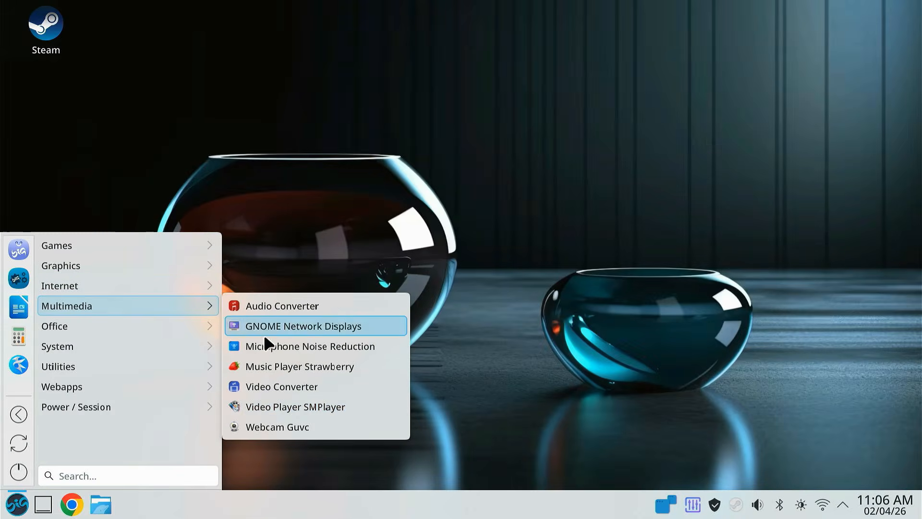
pyautogui.click(279, 409)
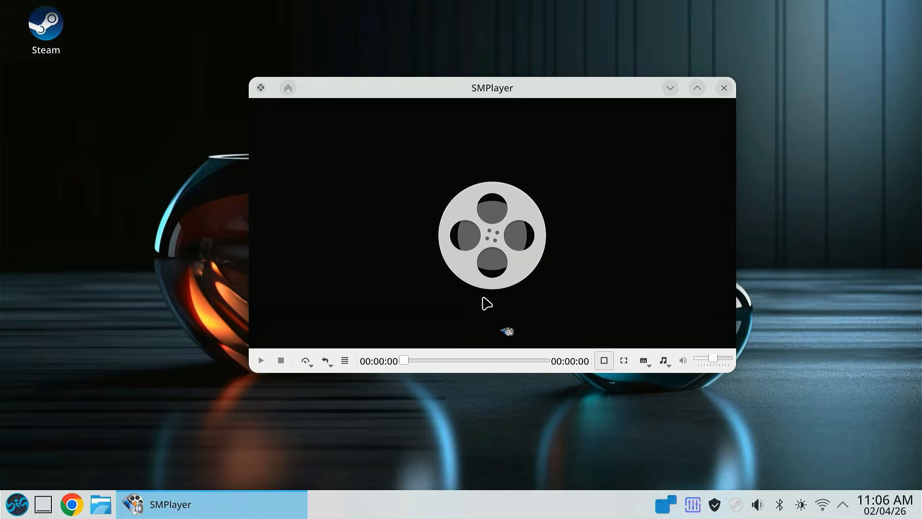
pyautogui.click(724, 87)
# - Open LibreOffice Writer, enter the sample text "qtqeyewyhyeqrw", and close the document without saving
pyautogui.click(17, 504)
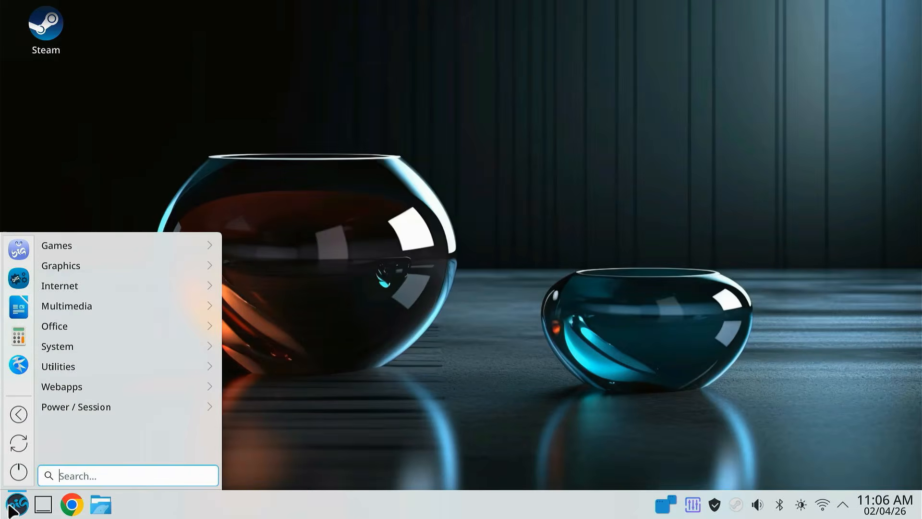
pyautogui.moveTo(78, 359)
pyautogui.moveTo(211, 326)
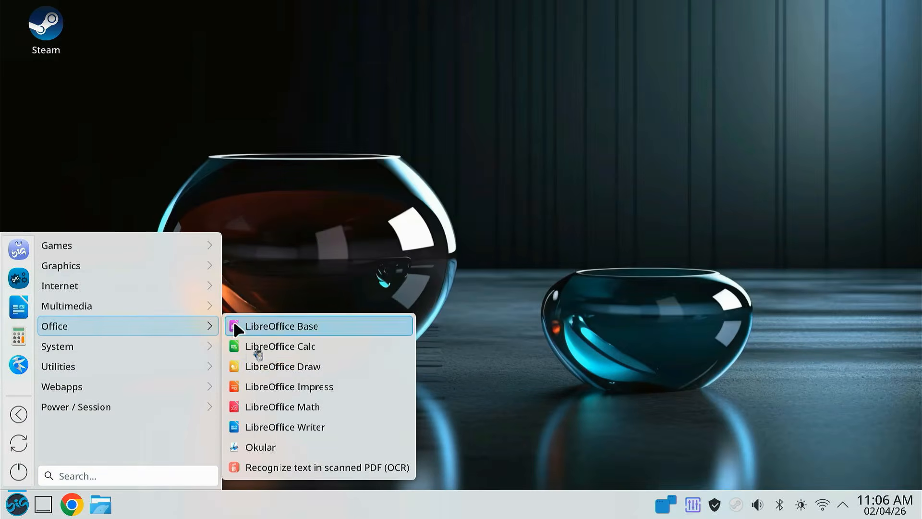
pyautogui.click(305, 430)
pyautogui.write('qtqeyewyhyeqrw')
pyautogui.click(909, 33)
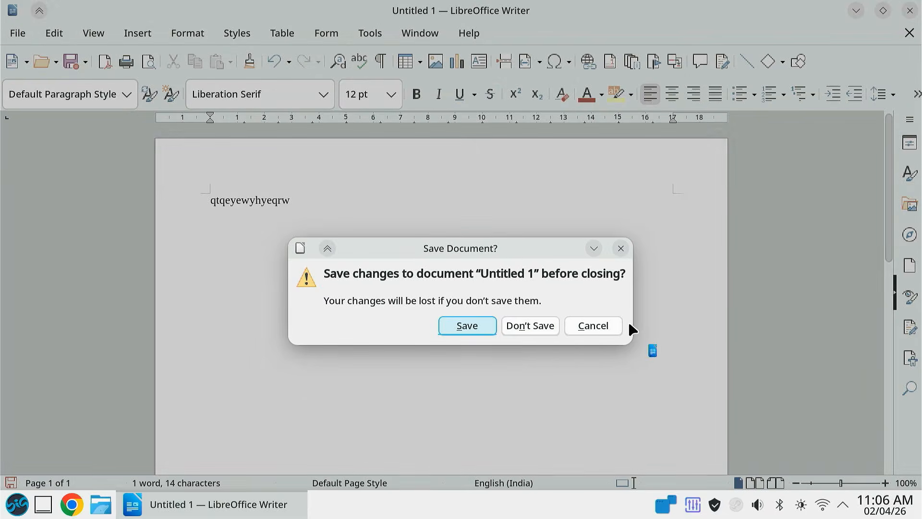
pyautogui.click(533, 331)
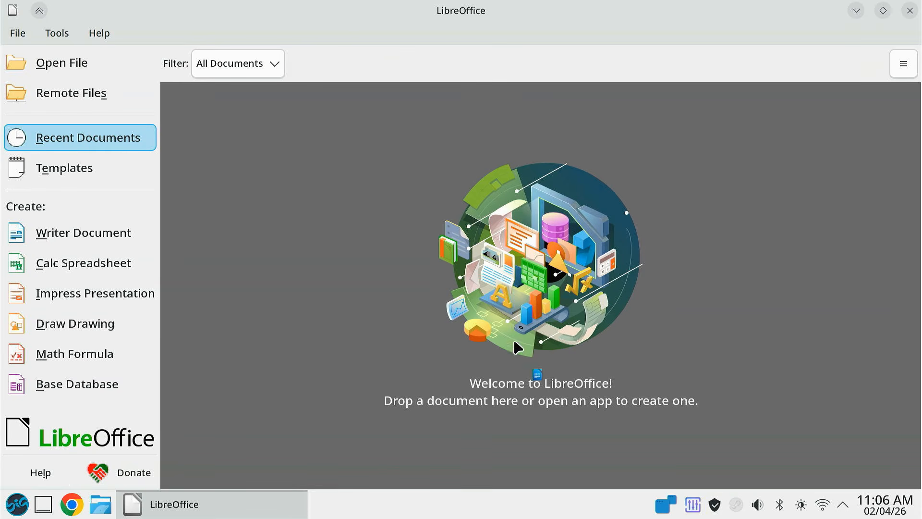
# - Create a blank Calc spreadsheet from the LibreOffice start screen and close it
pyautogui.click(100, 269)
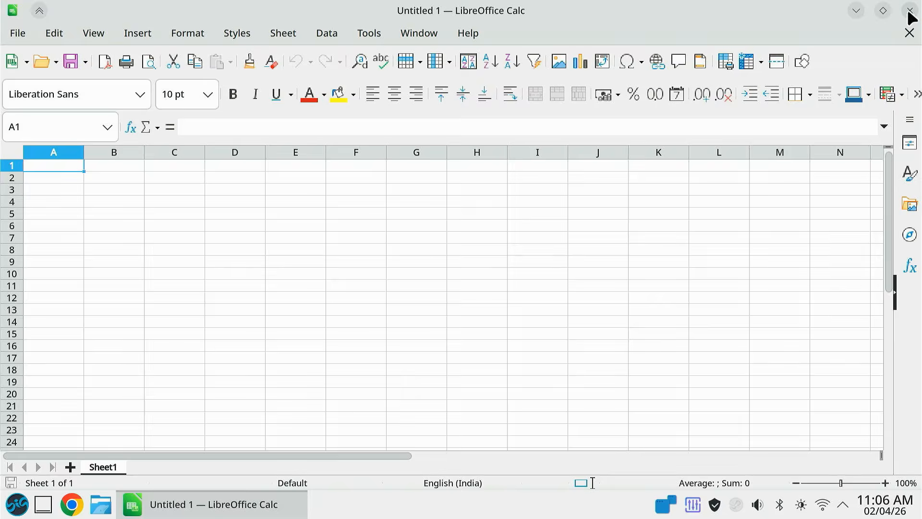
pyautogui.click(909, 10)
# - Look through the installed utilities and web apps, open the WhatsApp web app, and close it
pyautogui.click(17, 504)
pyautogui.moveTo(103, 336)
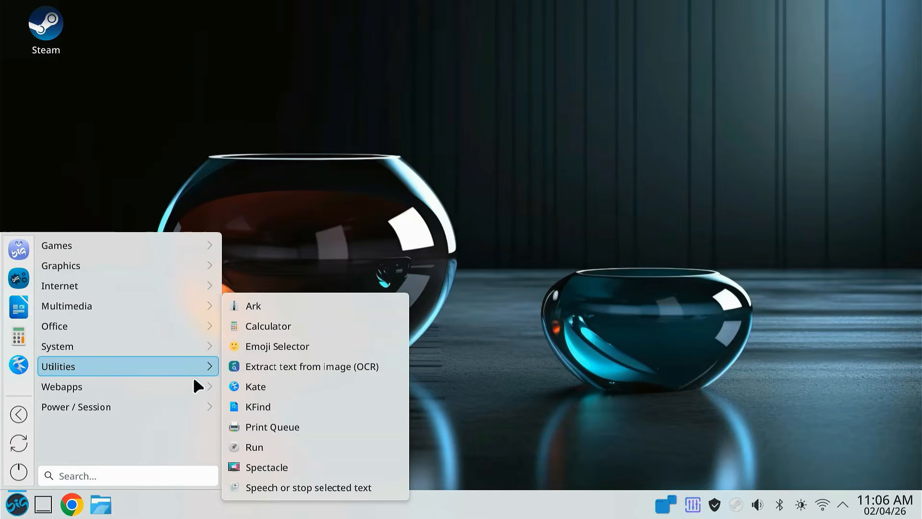
pyautogui.moveTo(205, 388)
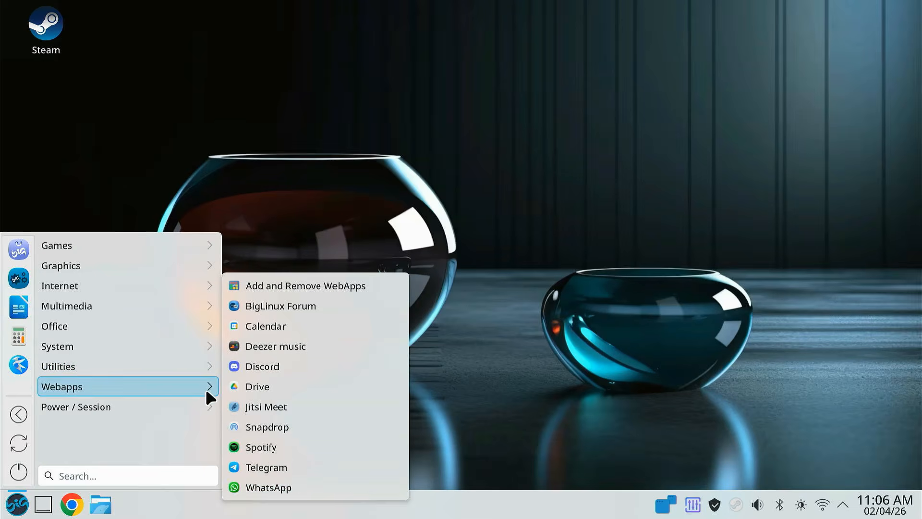
pyautogui.click(293, 486)
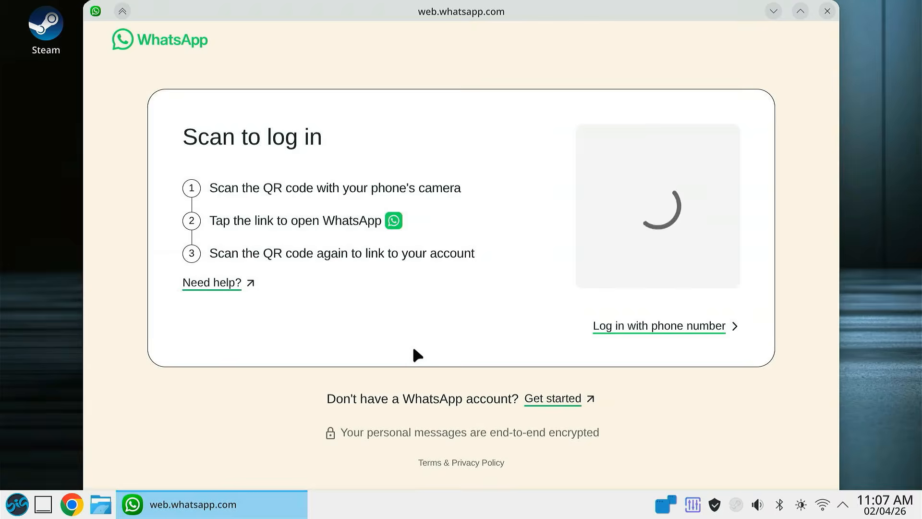
pyautogui.click(827, 11)
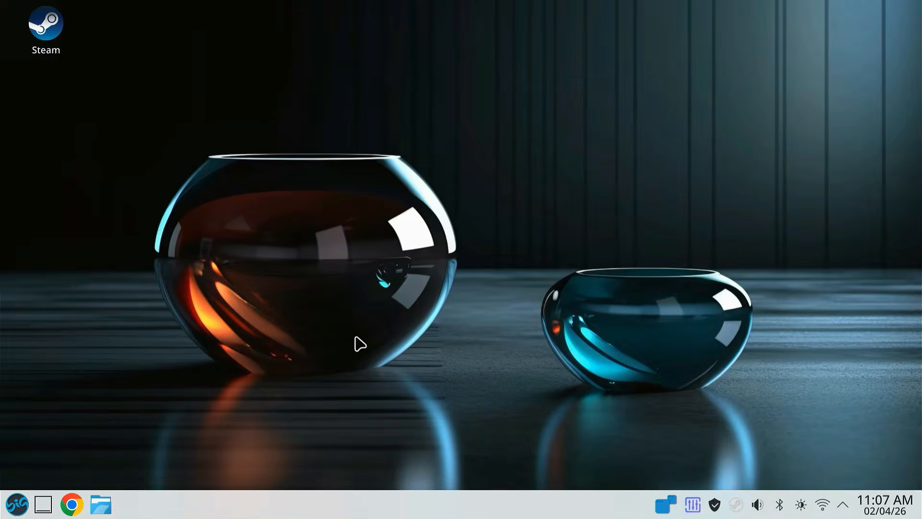
pyautogui.click(16, 502)
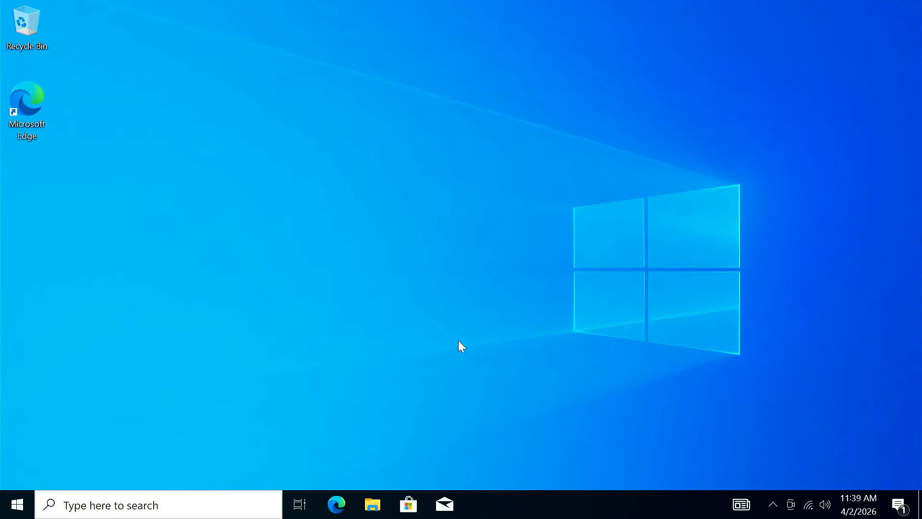
# - Open Microsoft Edge on the Windows PC, search for "biglinux download", and open the official BigLinux download page
pyautogui.click(327, 494)
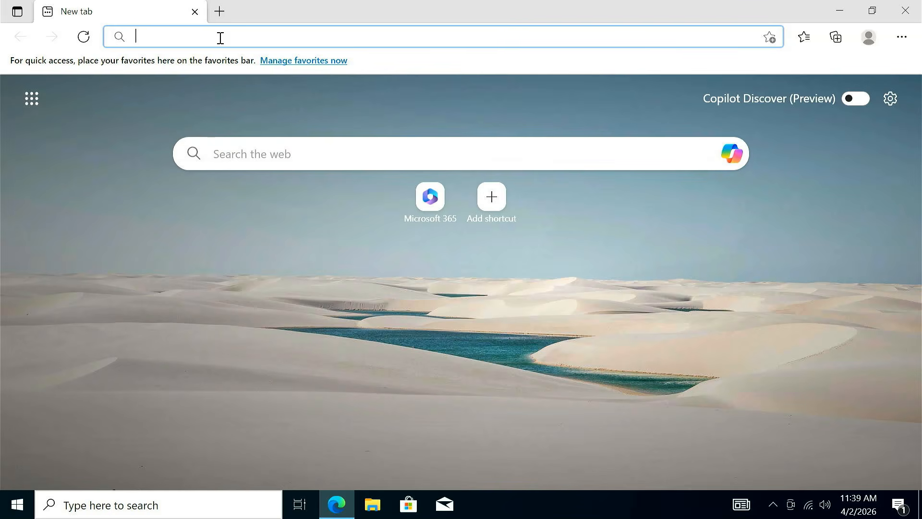
pyautogui.write('biglinux download')
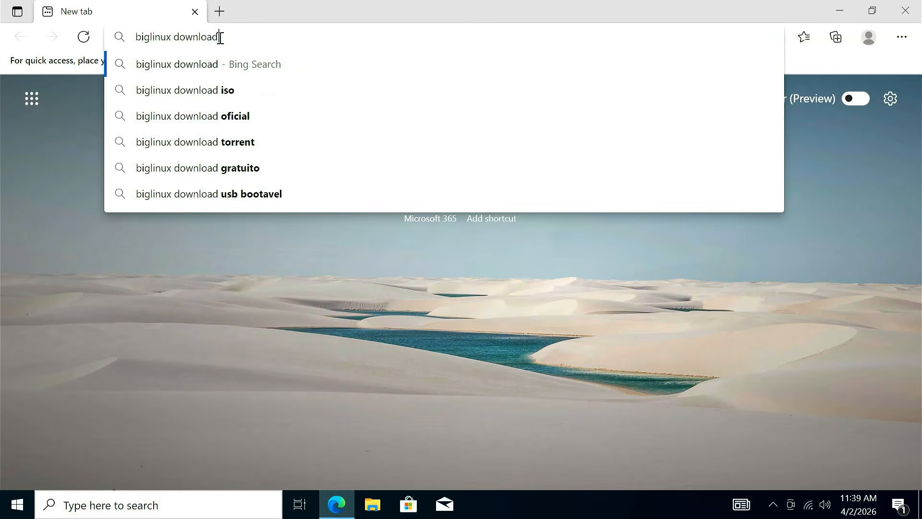
pyautogui.press('Return')
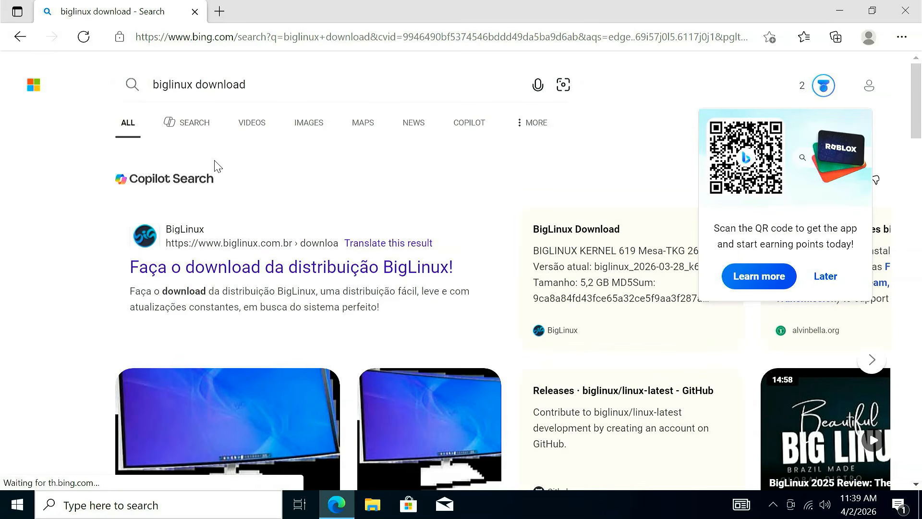
pyautogui.click(246, 265)
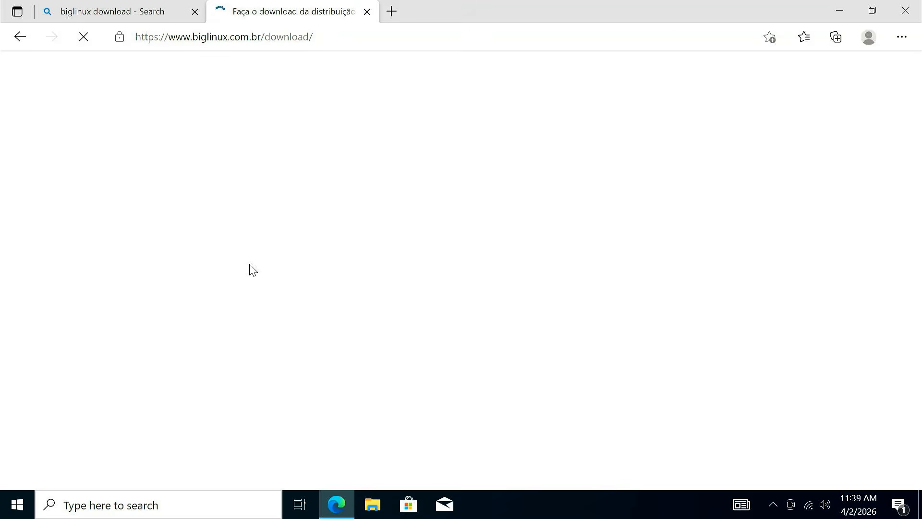
# - Examine the BigLinux system requirements and compare the Kernel 612, Kernel 618 and Kernel 619 editions
pyautogui.scroll(-5, 481, 315)
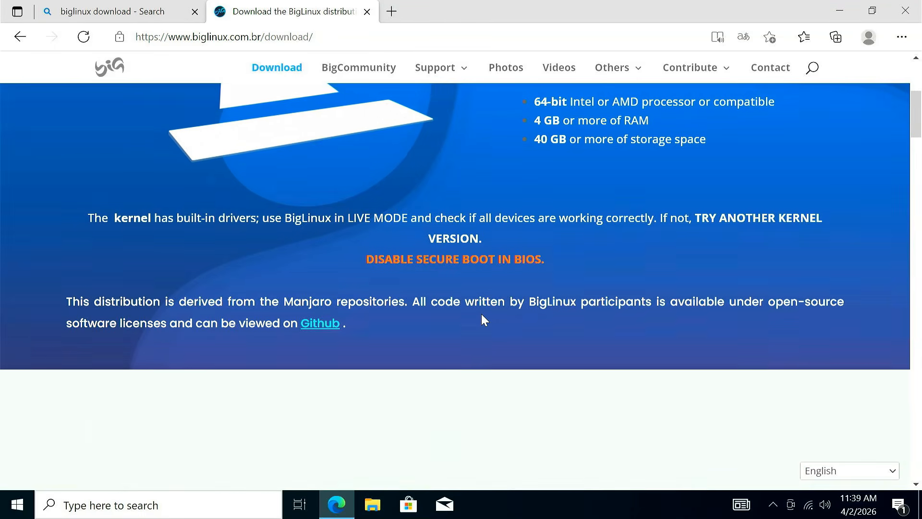
pyautogui.scroll(-15, 481, 316)
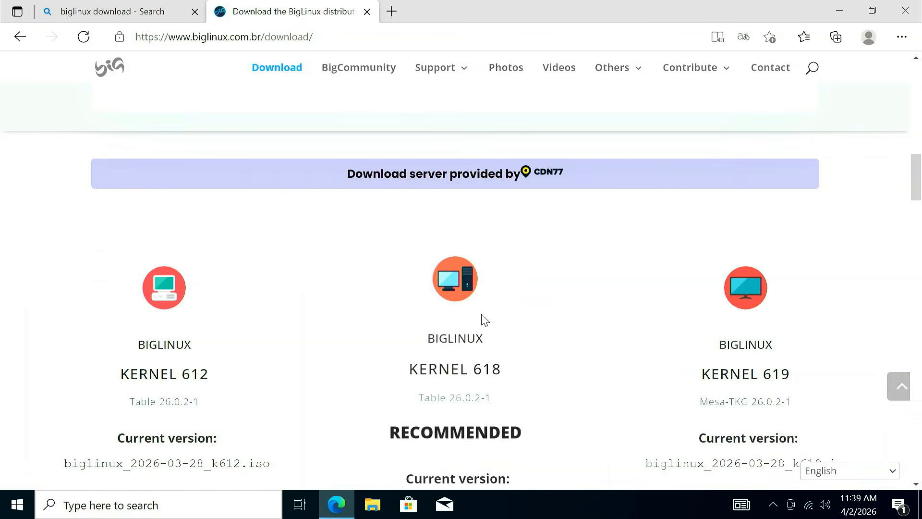
pyautogui.scroll(1, 482, 315)
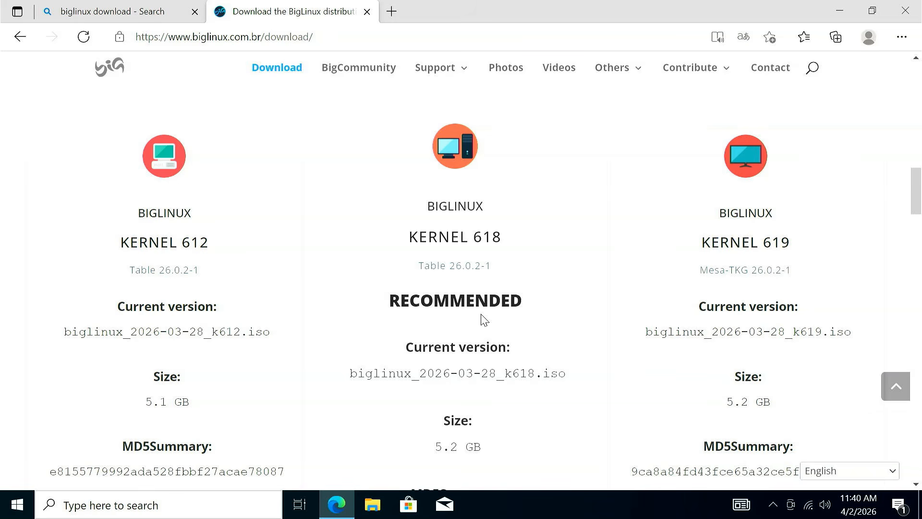
pyautogui.moveTo(124, 239); pyautogui.dragTo(220, 239)
pyautogui.moveTo(412, 243); pyautogui.dragTo(515, 242)
pyautogui.moveTo(703, 238); pyautogui.dragTo(791, 234)
pyautogui.click(791, 234)
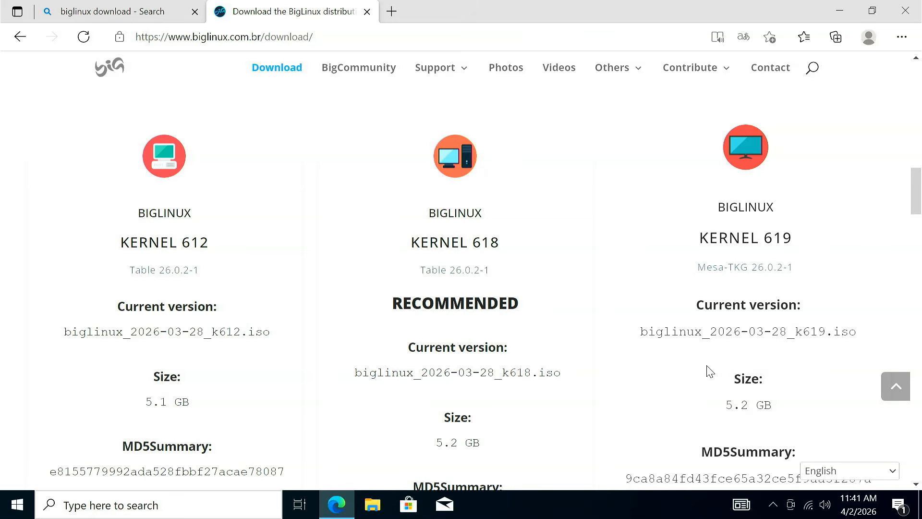
# - Download the recommended Kernel 618 ISO, biglinux_2026-03-28_k618.iso, as a direct download
pyautogui.scroll(-3, 709, 371)
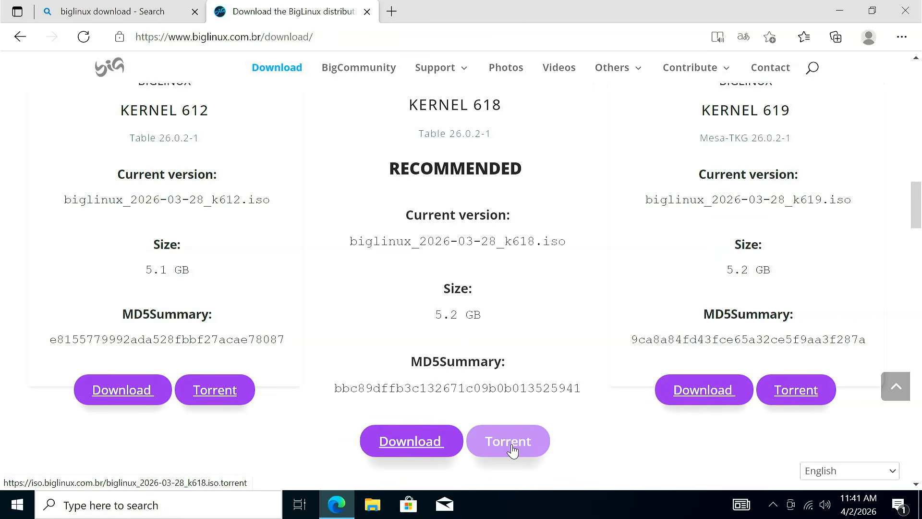
pyautogui.click(417, 453)
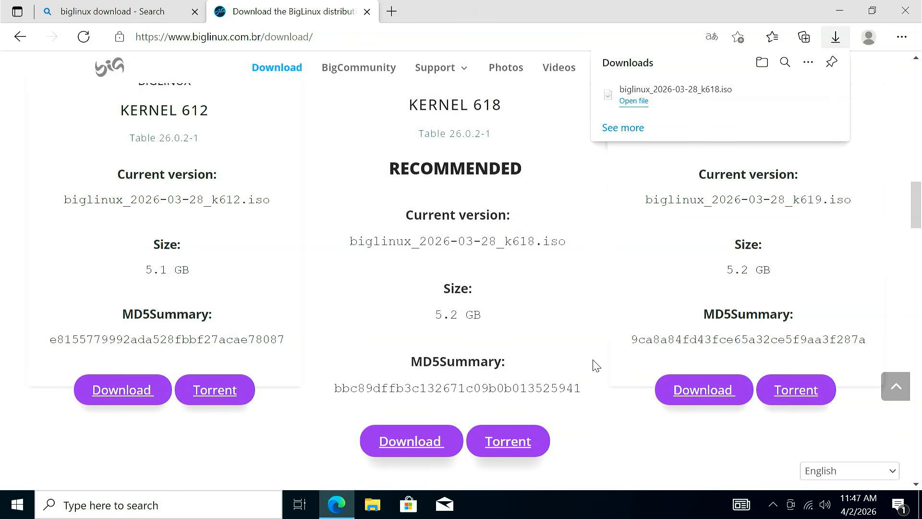
# - Follow the Ventoy link among the BigLinux page's live USB options and download ventoy-1.1.10-windows.zip from SourceForge
pyautogui.scroll(-5, 595, 365)
pyautogui.scroll(-12, 595, 365)
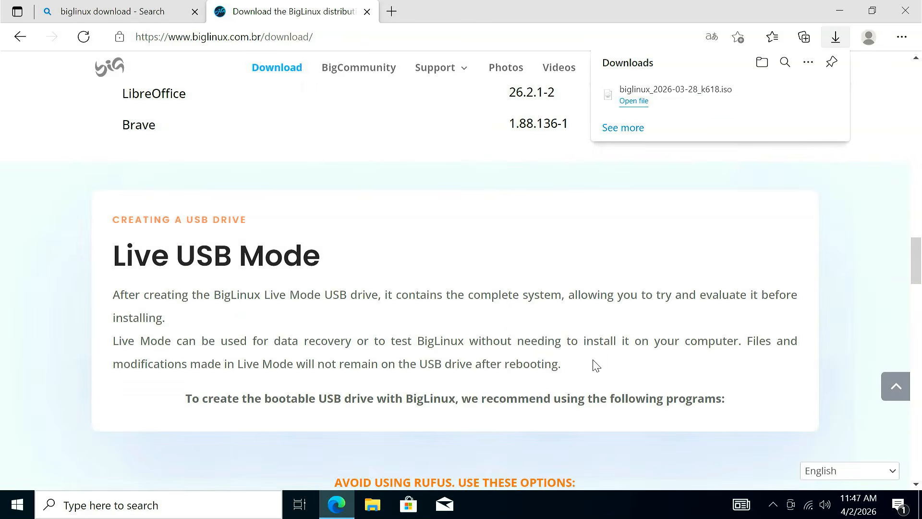
pyautogui.scroll(-1, 594, 366)
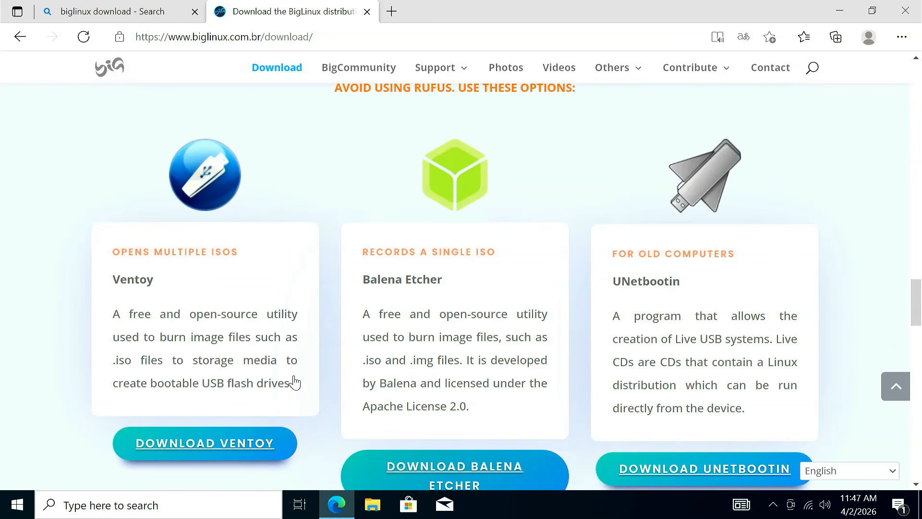
pyautogui.click(204, 451)
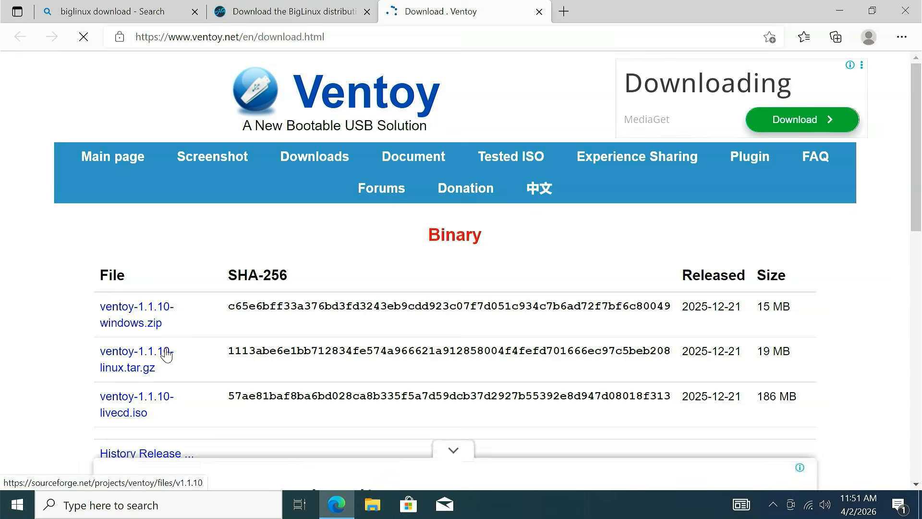
pyautogui.click(148, 322)
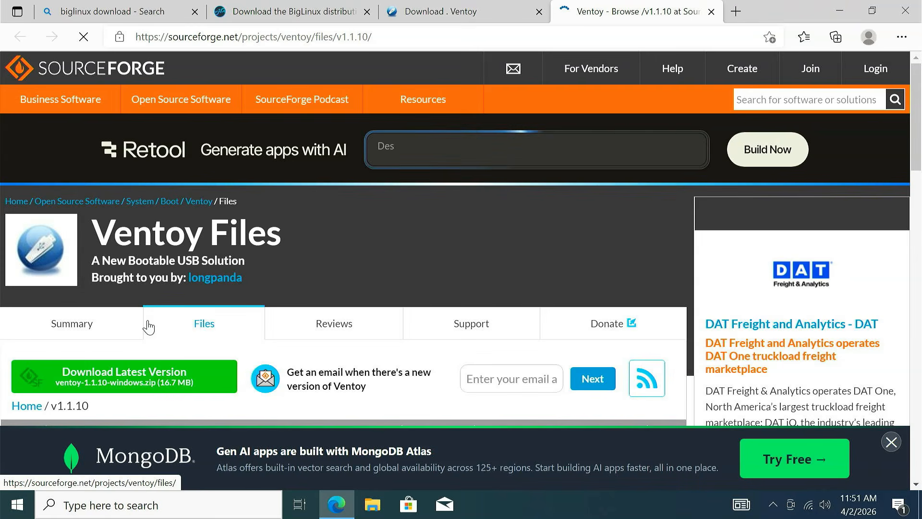
pyautogui.click(123, 387)
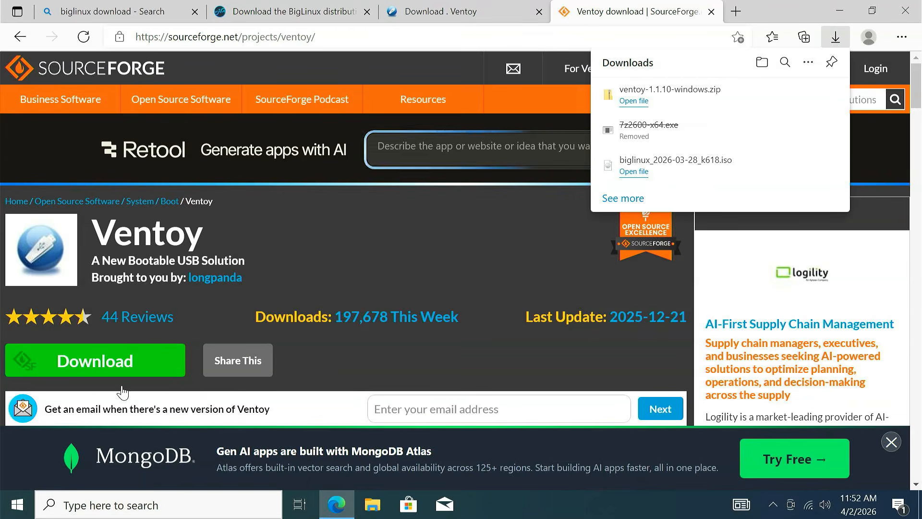
# - Show ventoy-1.1.10-windows.zip in the Downloads folder, close Edge, and extract the archive with 7-Zip into a ventoy-1.1.10-windows folder
pyautogui.click(784, 103)
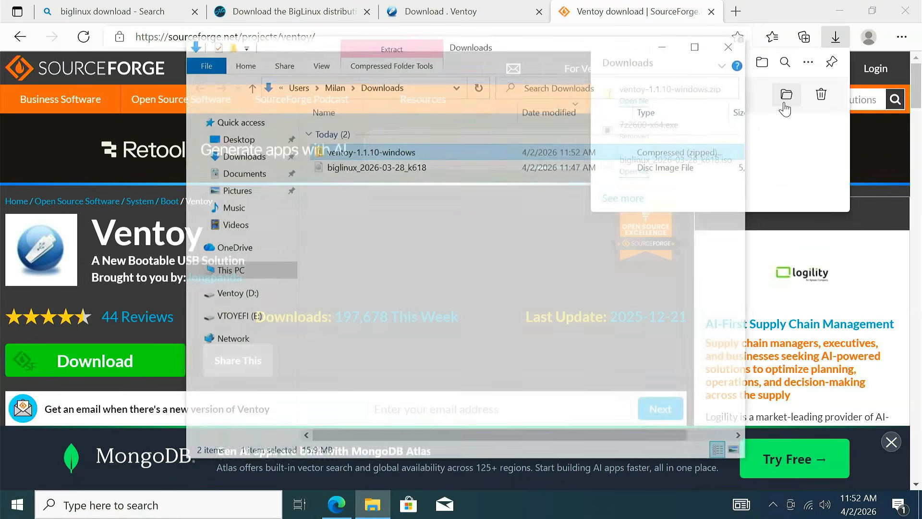
pyautogui.click(905, 11)
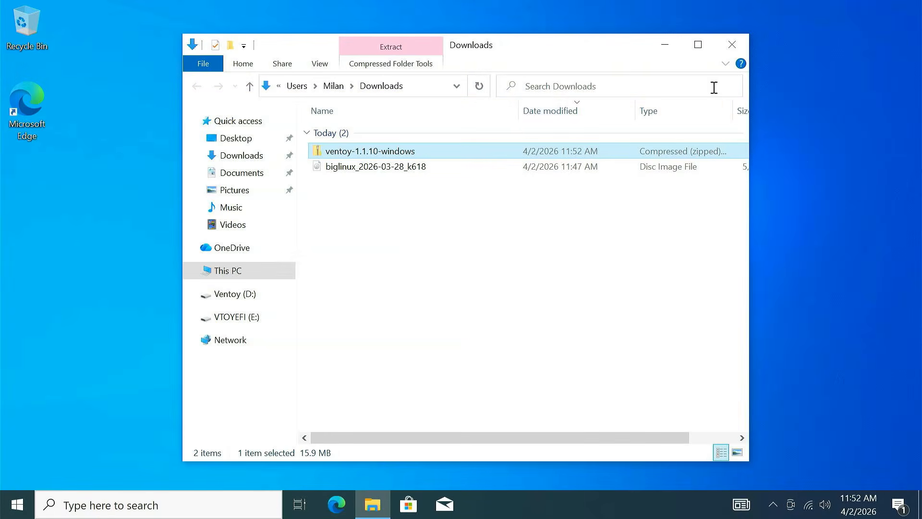
pyautogui.rightClick(414, 151)
pyautogui.moveTo(448, 213)
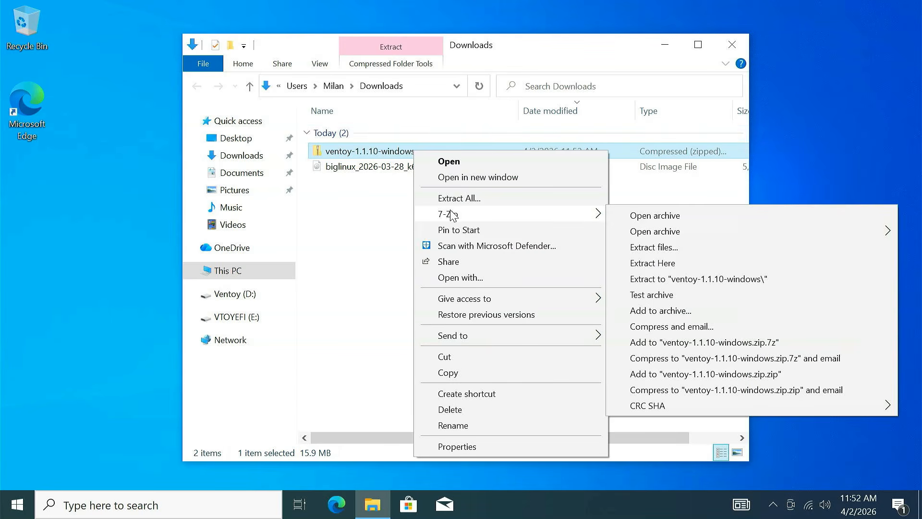
pyautogui.click(689, 279)
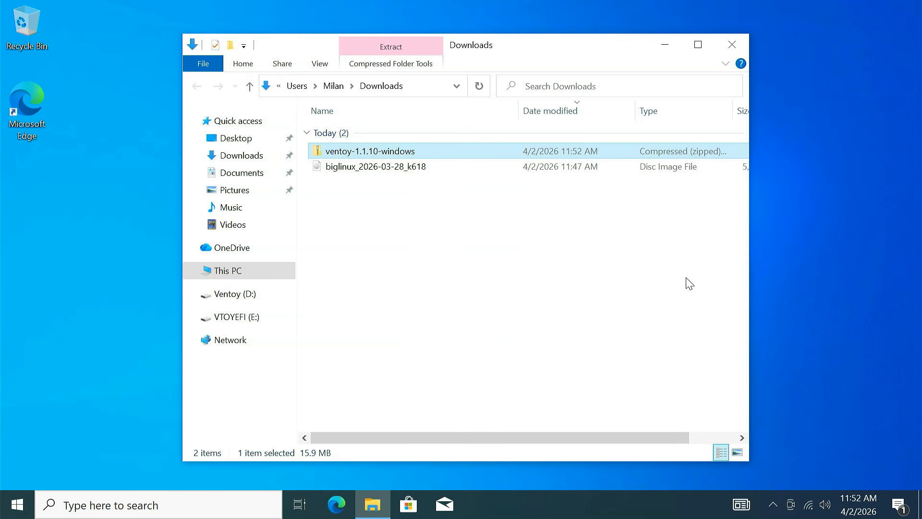
# - Open the extracted ventoy-1.1.10 folder and launch the Ventoy2Disk application
pyautogui.doubleClick(416, 186)
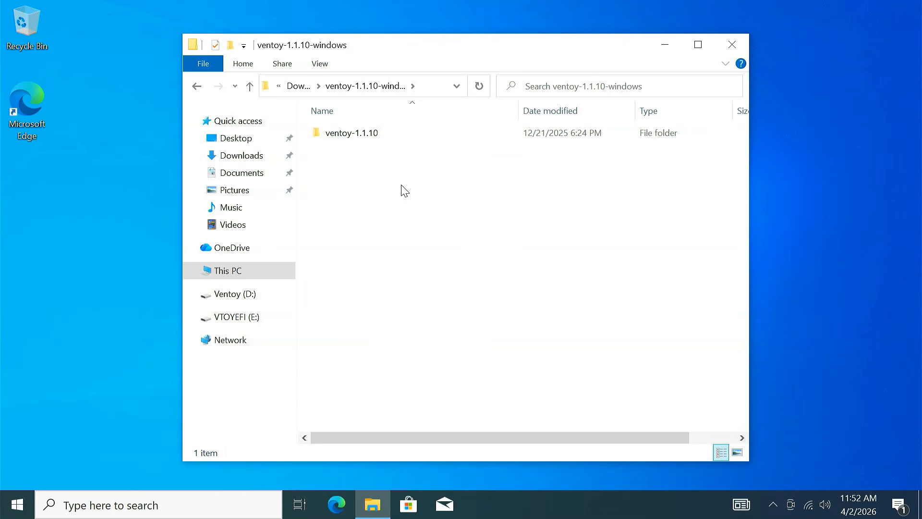
pyautogui.doubleClick(384, 139)
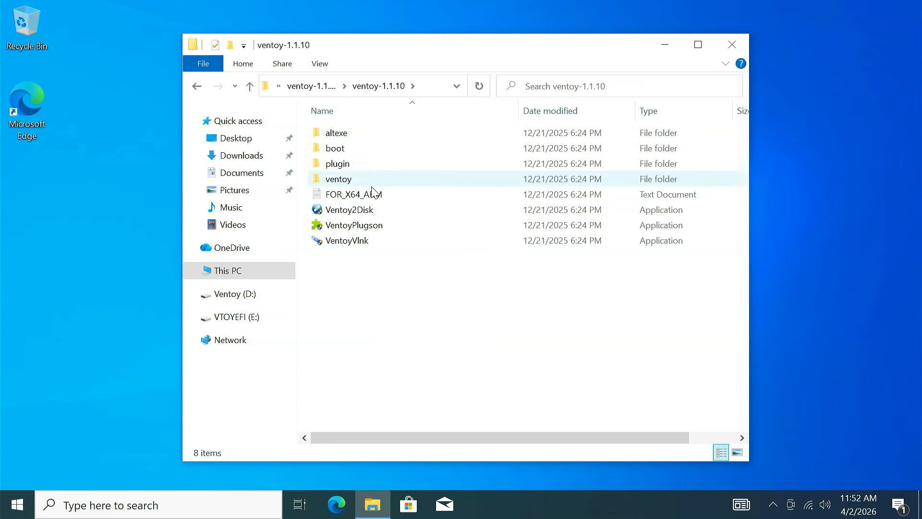
pyautogui.doubleClick(374, 211)
pyautogui.click(371, 357)
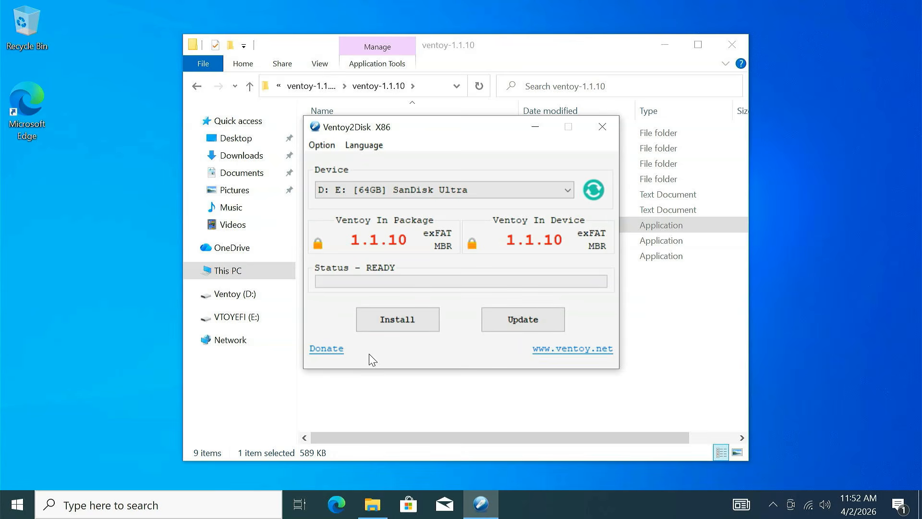
# - Install Ventoy on the 64GB SanDisk Ultra drive, confirming the fresh install with YES and accepting the format, and close Ventoy2Disk
pyautogui.click(443, 195)
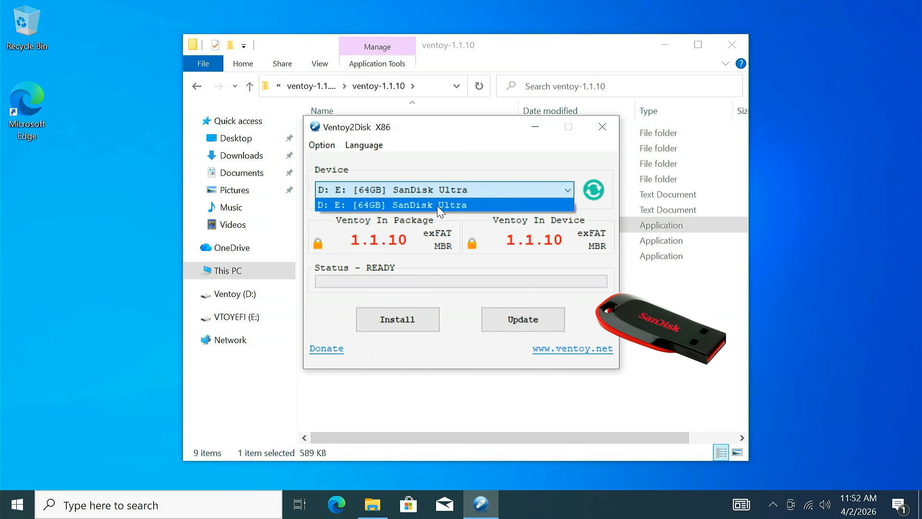
pyautogui.click(436, 205)
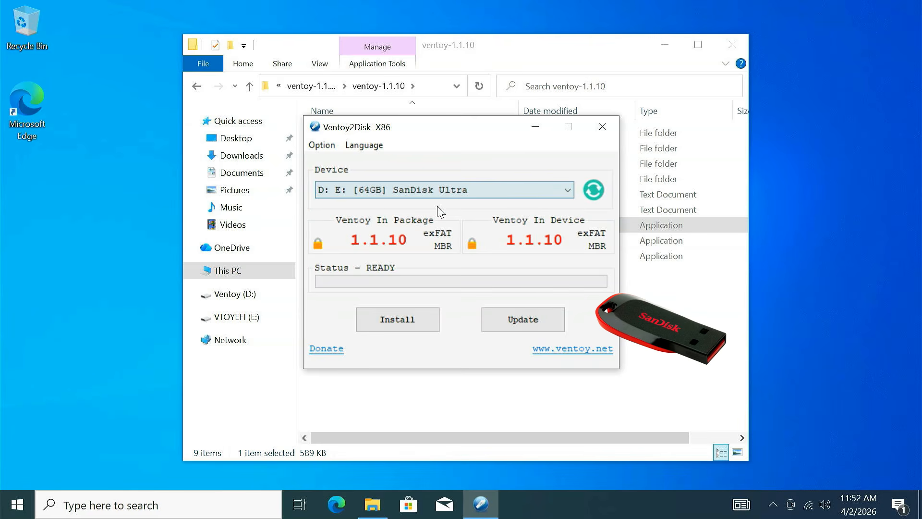
pyautogui.click(410, 324)
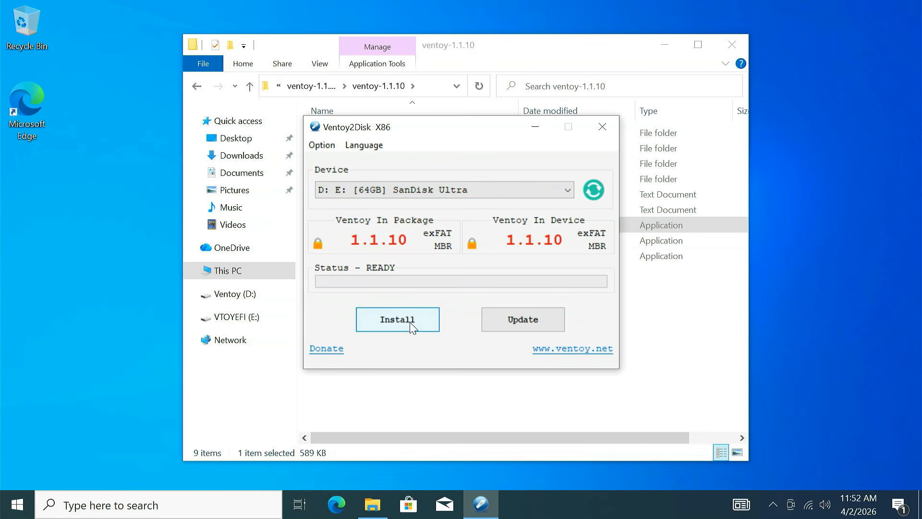
pyautogui.click(443, 274)
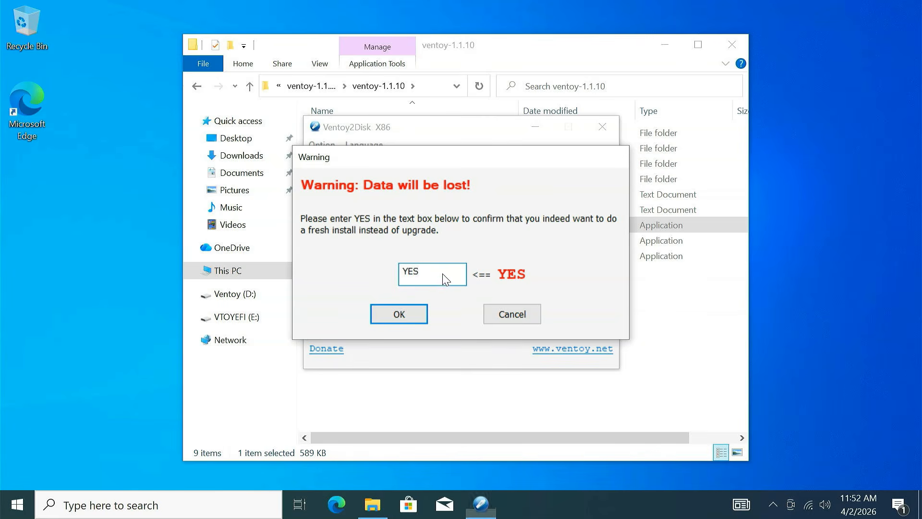
pyautogui.press('Return')
pyautogui.click(519, 304)
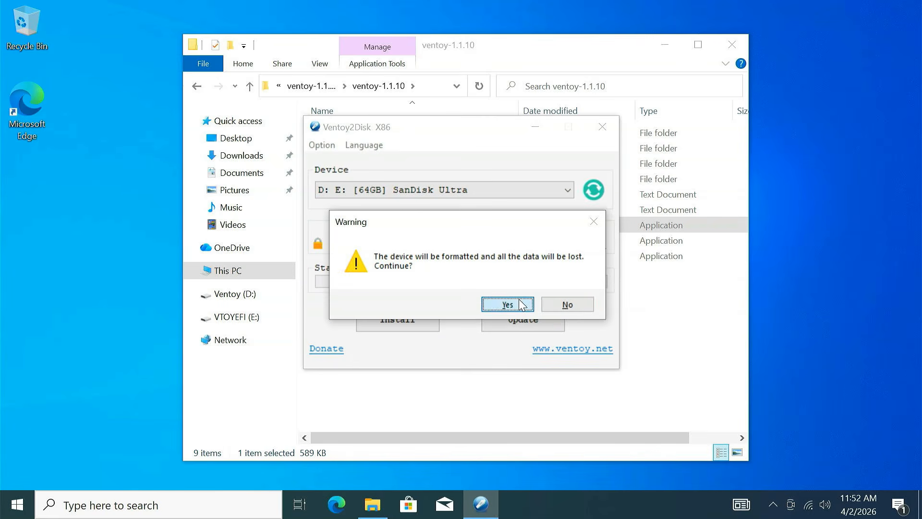
pyautogui.click(520, 304)
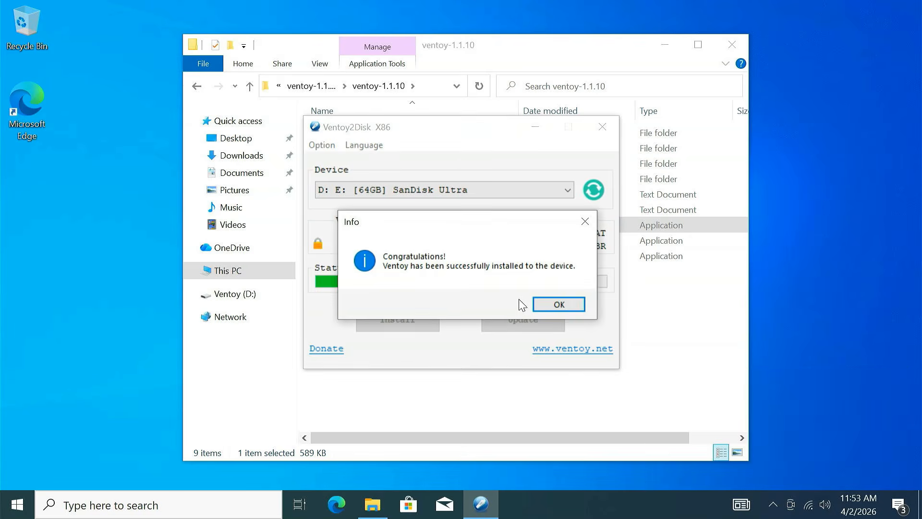
pyautogui.click(547, 300)
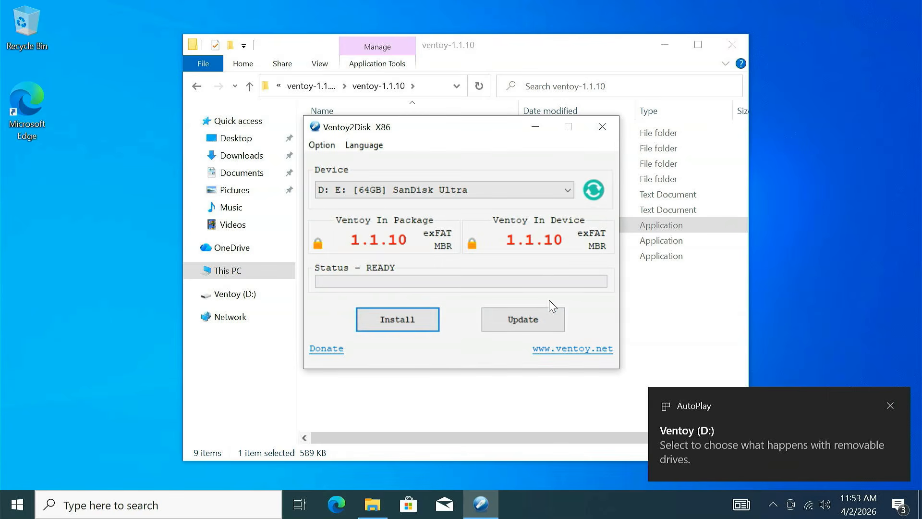
pyautogui.click(612, 134)
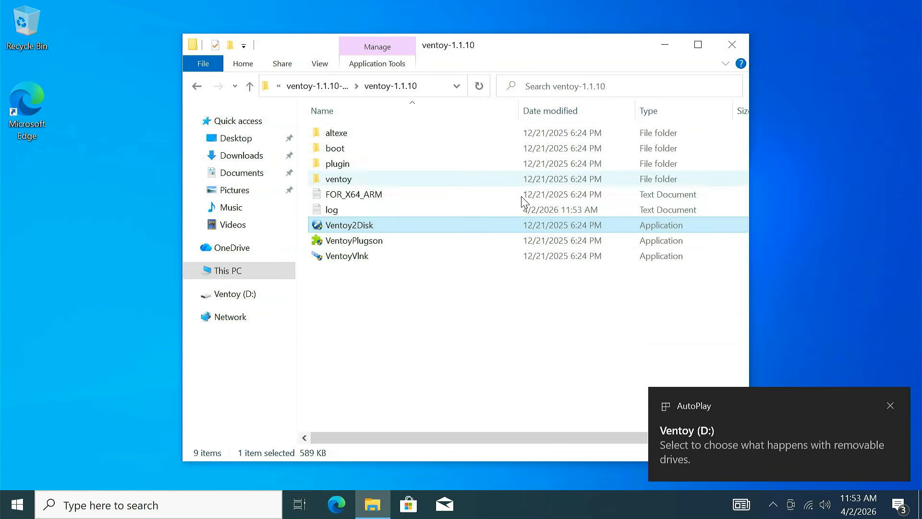
# - Copy the biglinux_2026-03-28_k618 disc image from Downloads to the Ventoy (D:) drive and close File Explorer
pyautogui.click(197, 88)
pyautogui.click(197, 88)
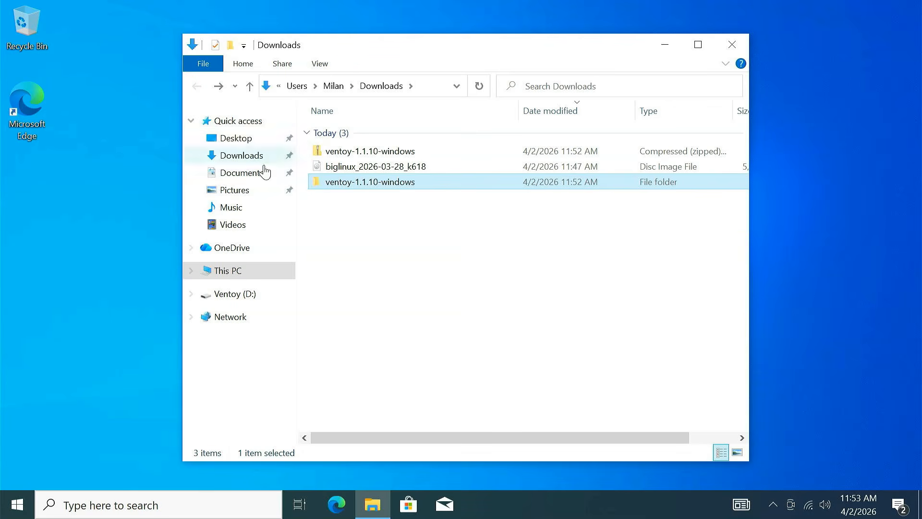
pyautogui.click(368, 169)
pyautogui.rightClick(368, 171)
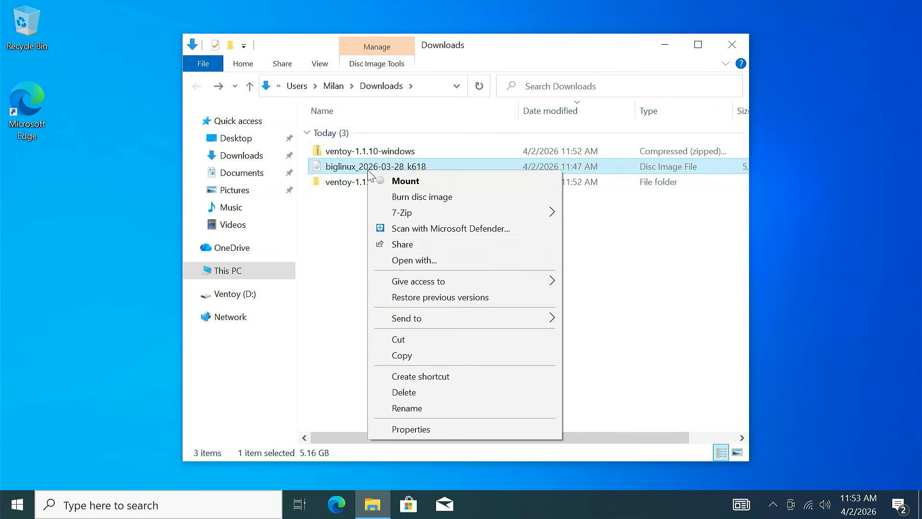
pyautogui.click(405, 356)
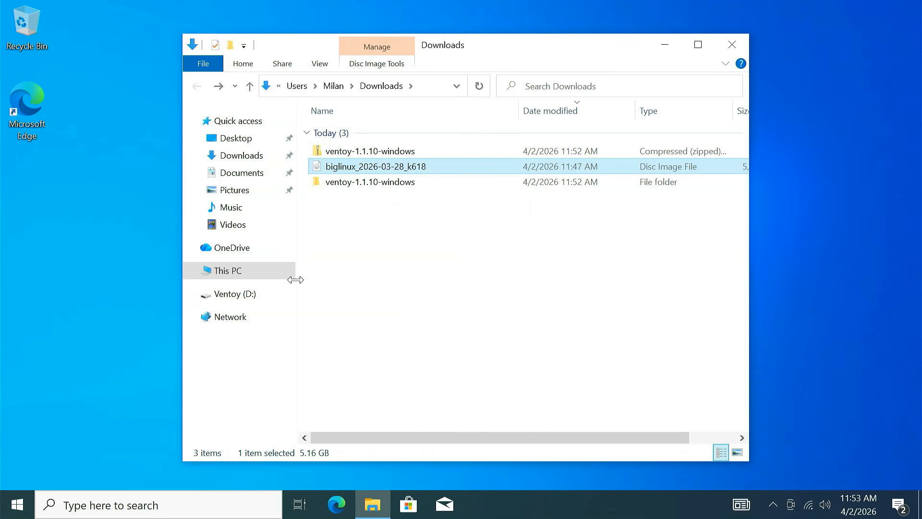
pyautogui.click(282, 274)
pyautogui.doubleClick(593, 322)
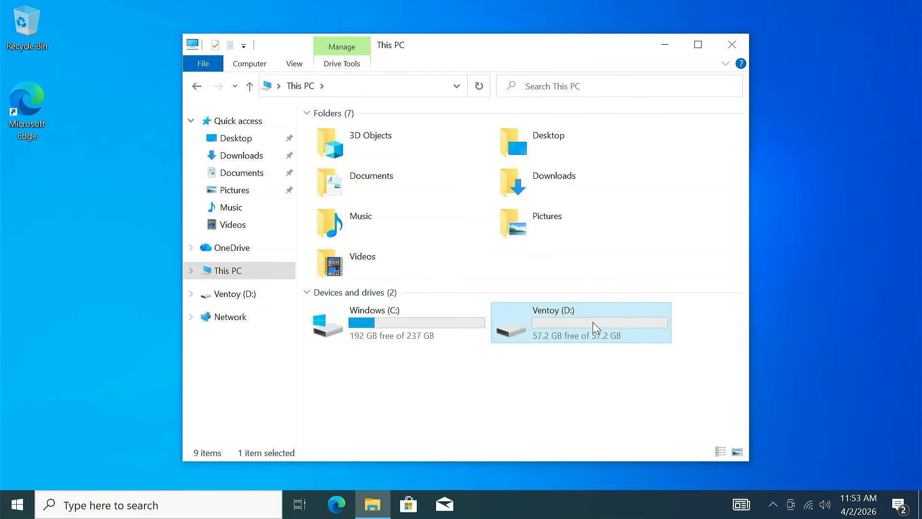
pyautogui.rightClick(391, 206)
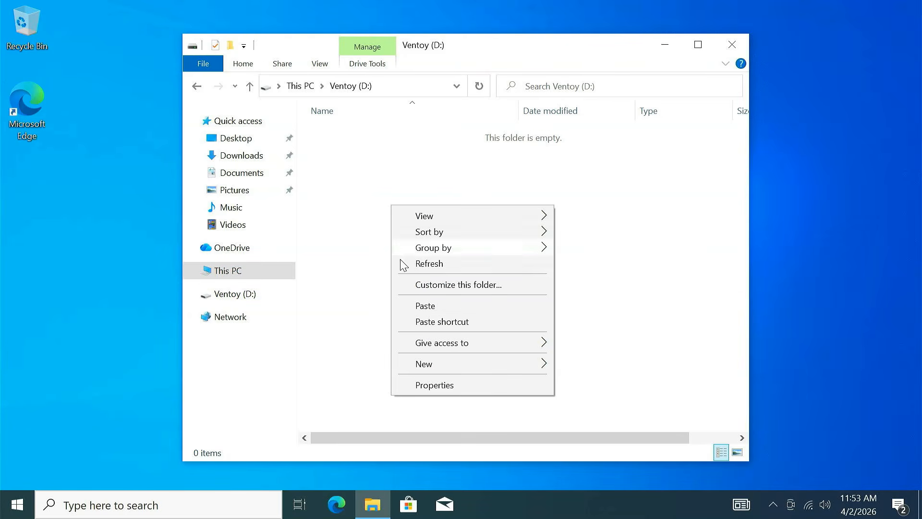
pyautogui.click(423, 306)
pyautogui.click(432, 267)
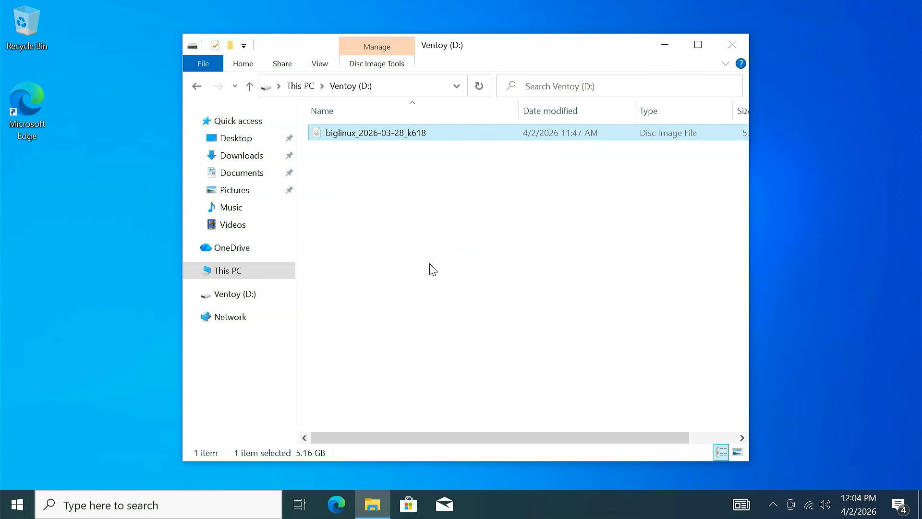
pyautogui.click(740, 50)
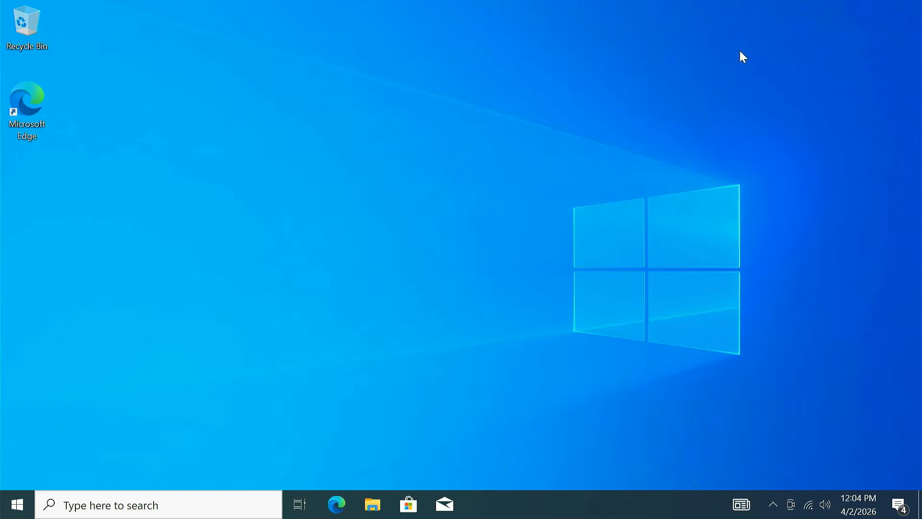
# - Restart the Windows PC and open the boot device menu during startup
pyautogui.click(17, 504)
pyautogui.click(16, 477)
pyautogui.click(56, 433)
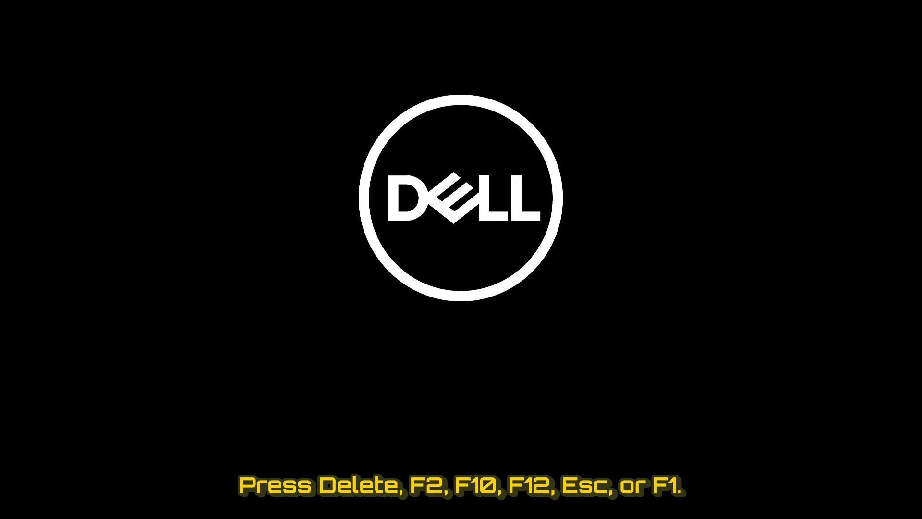
pyautogui.press('F12')
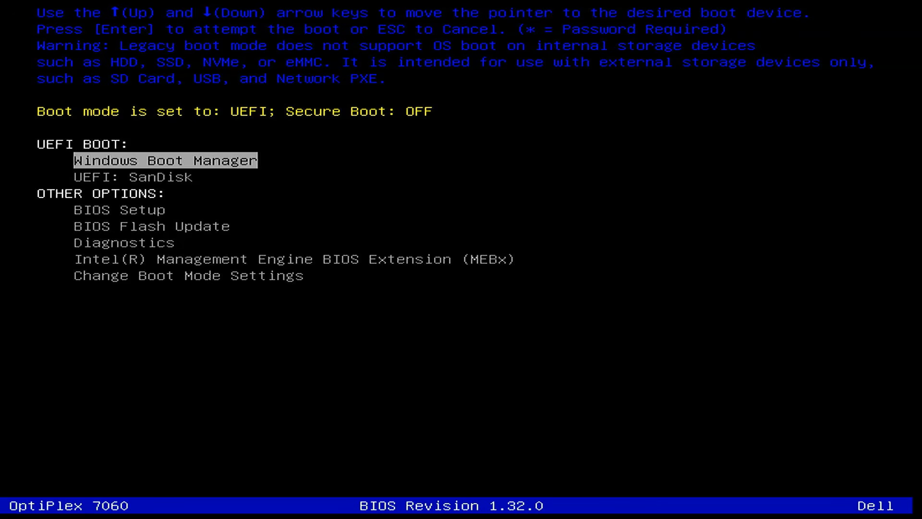
# - Enter BIOS Setup from the boot menu, view the boot sequence settings, and go to the Secure Boot settings
pyautogui.press('Down')
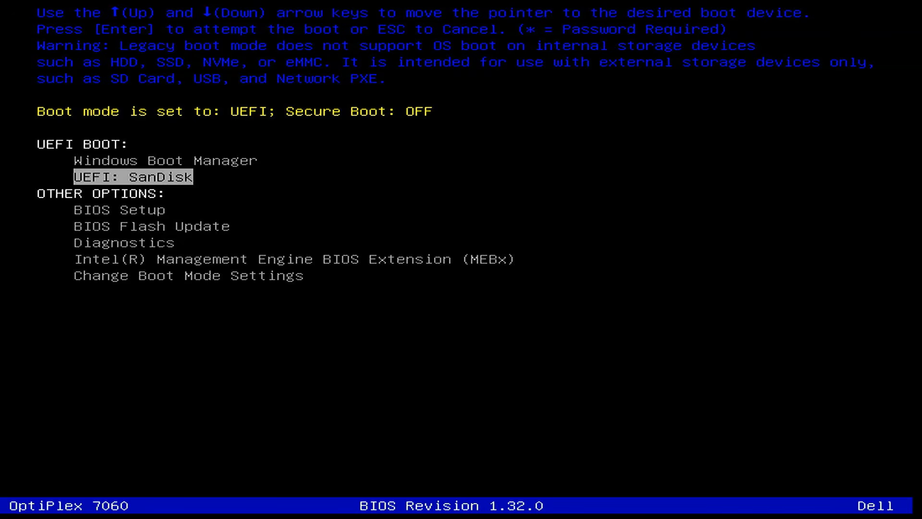
pyautogui.press('Down')
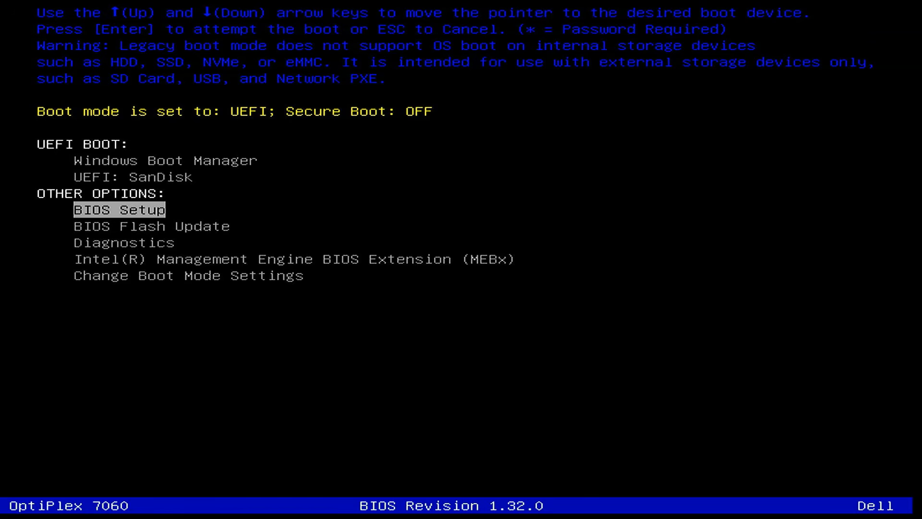
pyautogui.press('Return')
pyautogui.press('Down')
pyautogui.press('Down')
pyautogui.press('Down')
pyautogui.press('Down')
pyautogui.press('Down')
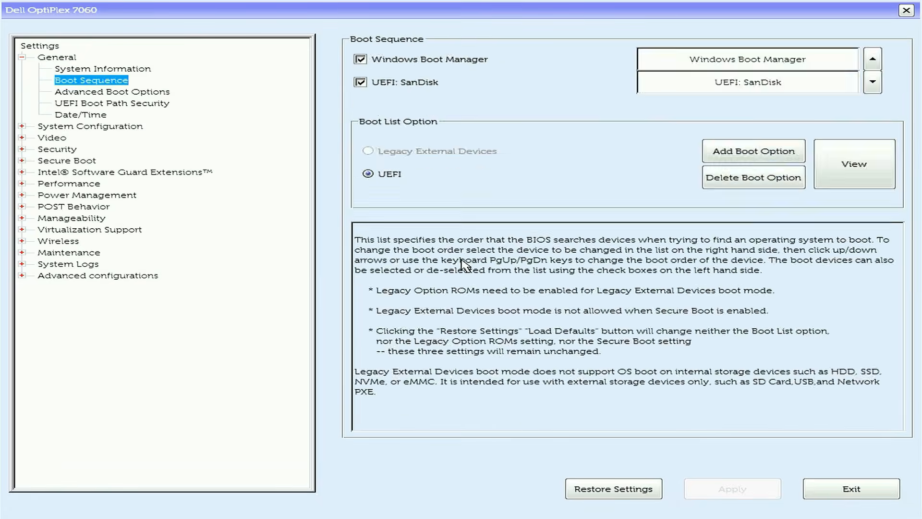
pyautogui.press('Down')
pyautogui.press('Down')
pyautogui.press('Down')
pyautogui.press('Down')
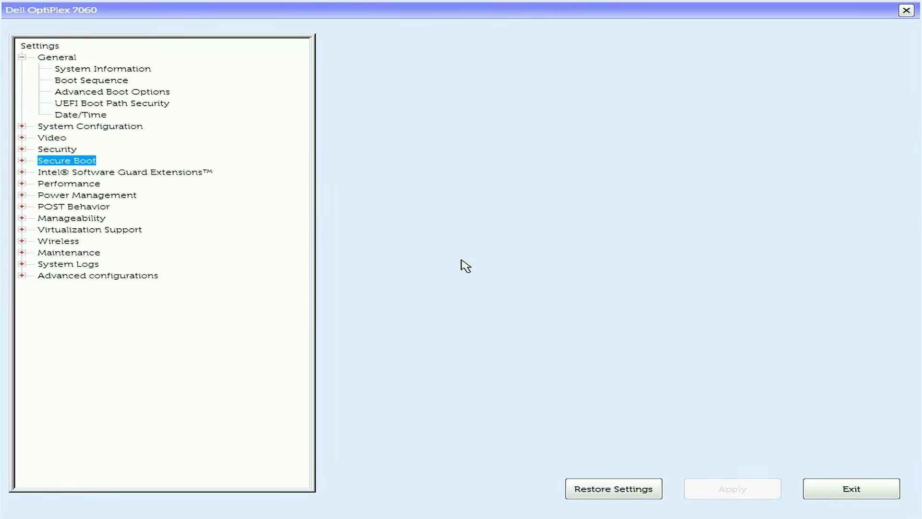
pyautogui.press('Right')
pyautogui.press('Down')
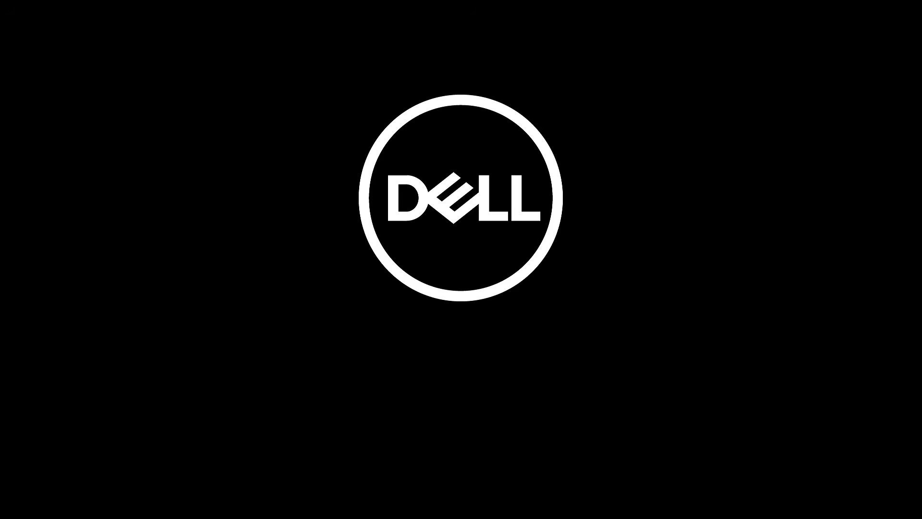
# - Boot the PC from the UEFI SanDisk drive and start biglinux_2026-03-28_k618.iso in normal mode using Wayland with Open Source Drivers
pyautogui.press('F12')
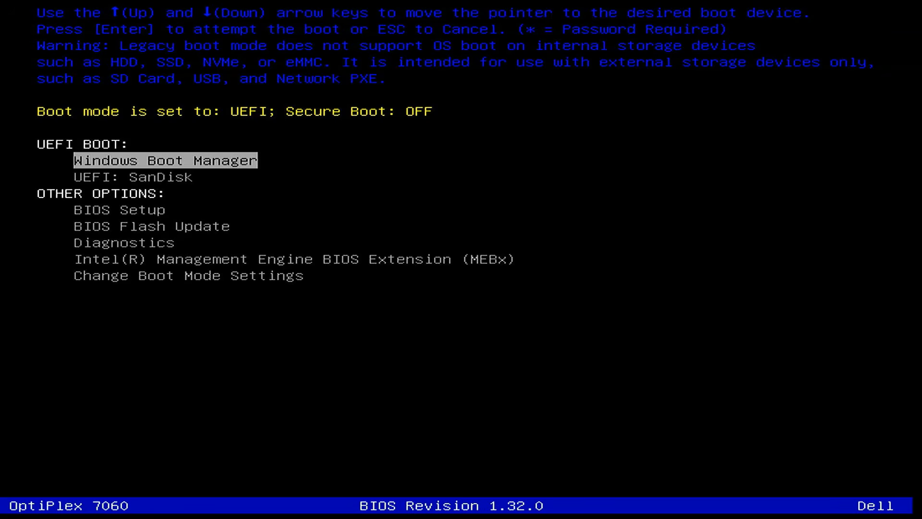
pyautogui.press('Down')
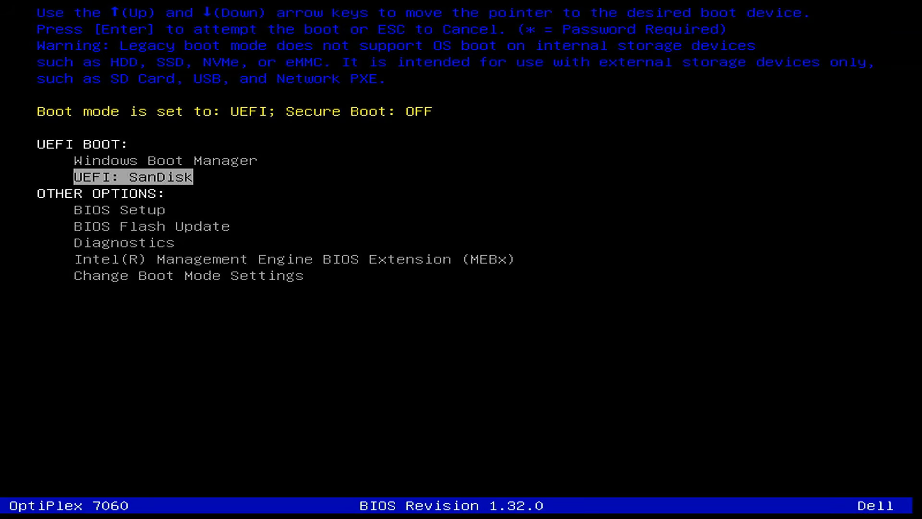
pyautogui.press('Return')
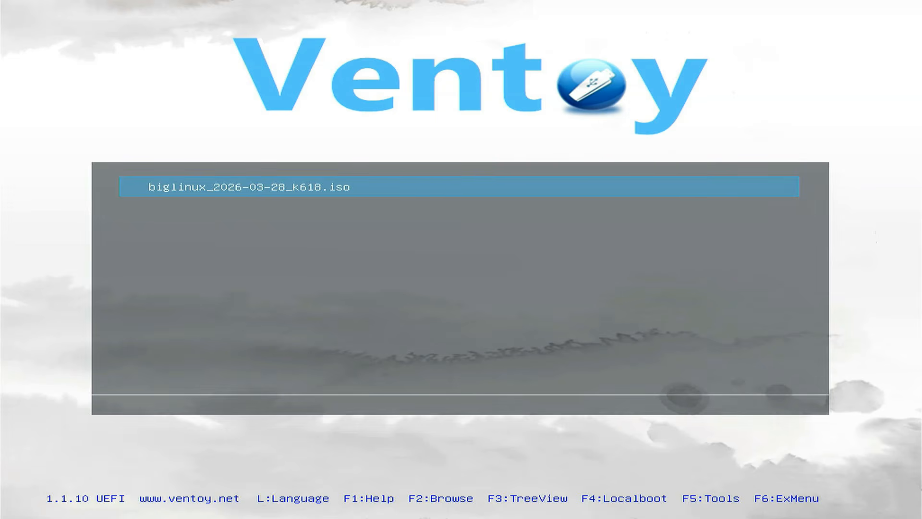
pyautogui.press('Return')
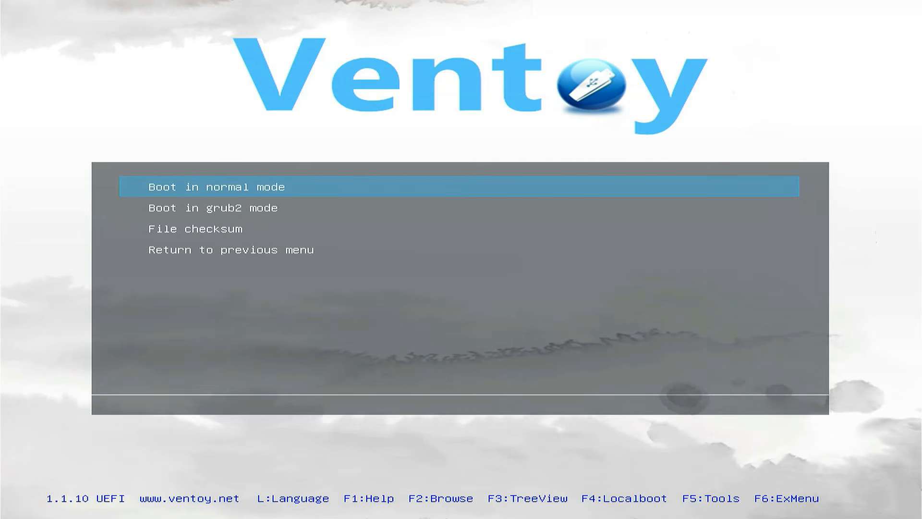
pyautogui.press('Return')
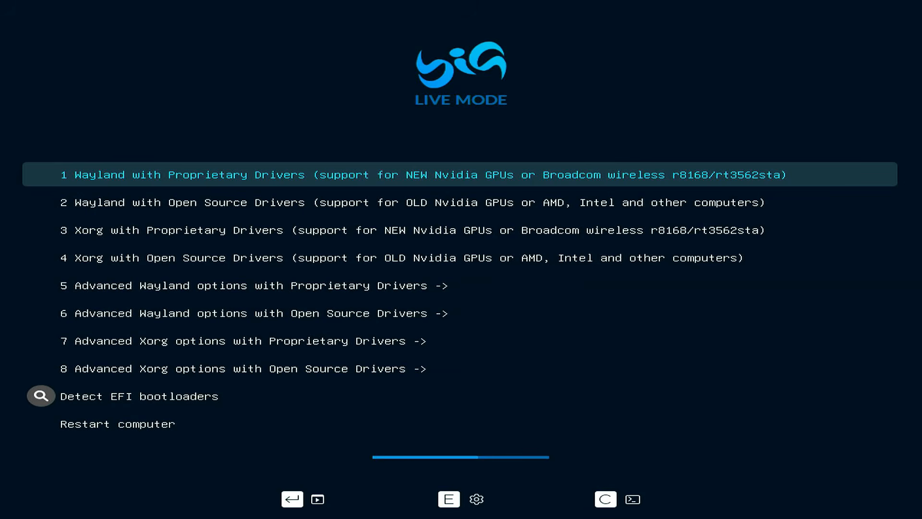
pyautogui.press('Down')
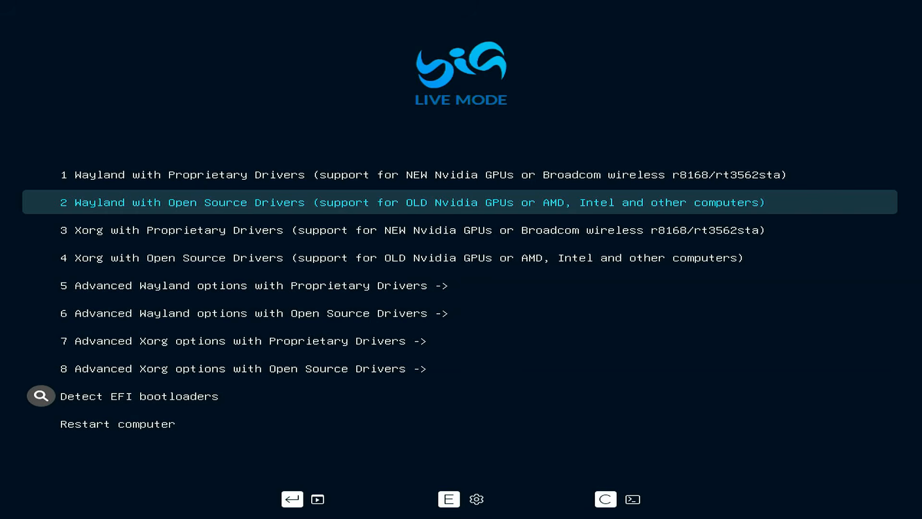
pyautogui.press('Return')
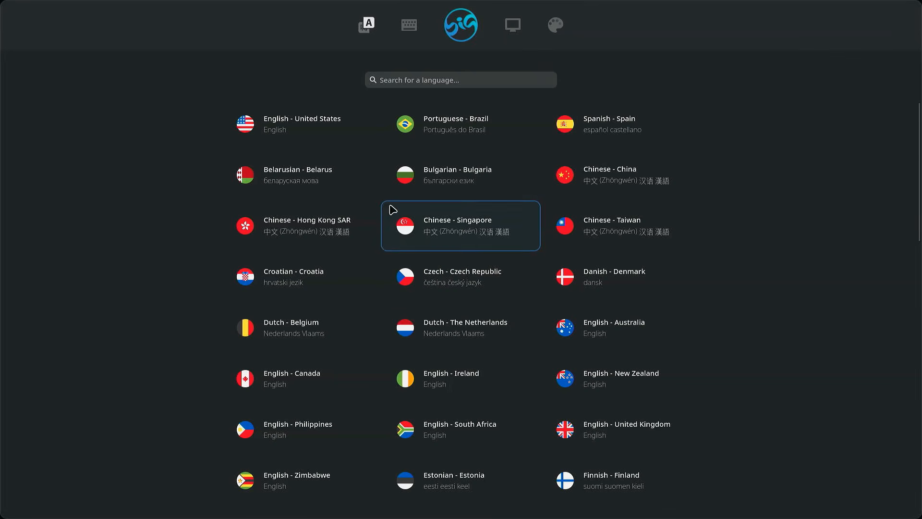
# - Set up the live session with English - United States, the Classic desktop layout and the Breeze theme
pyautogui.click(320, 131)
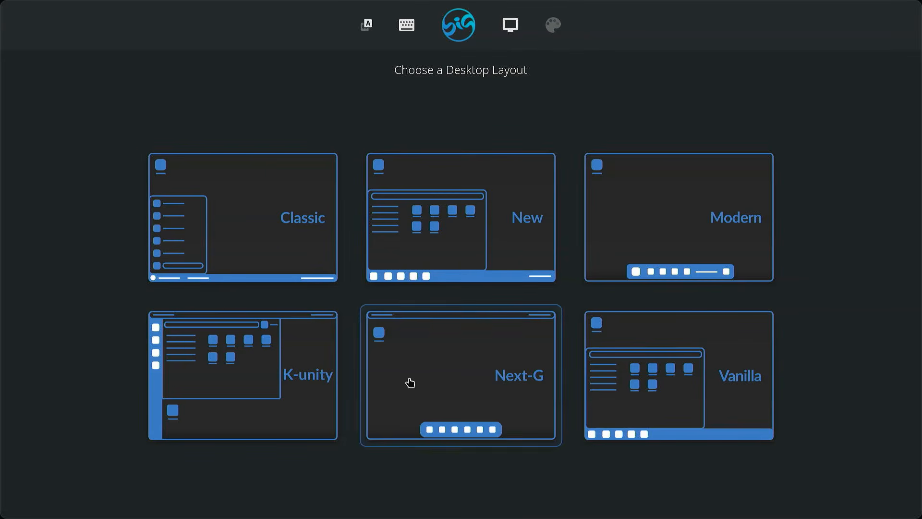
pyautogui.click(249, 228)
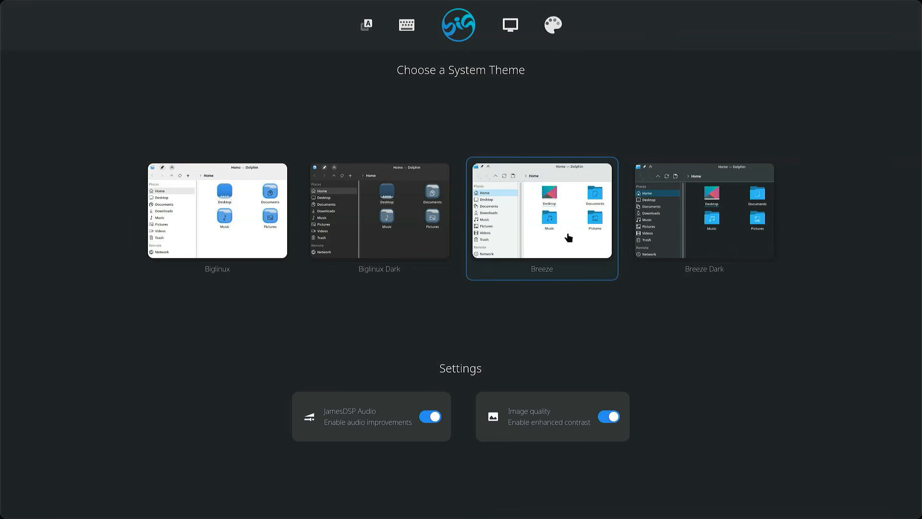
pyautogui.click(533, 237)
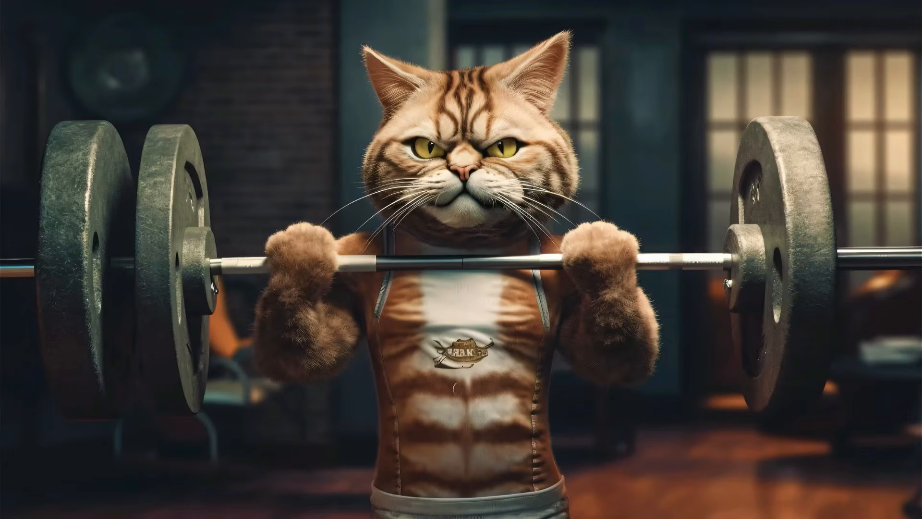
# - Raise the display scale to 125% and finally to 150%, keeping each new configuration, and close the display settings
pyautogui.rightClick(460, 259)
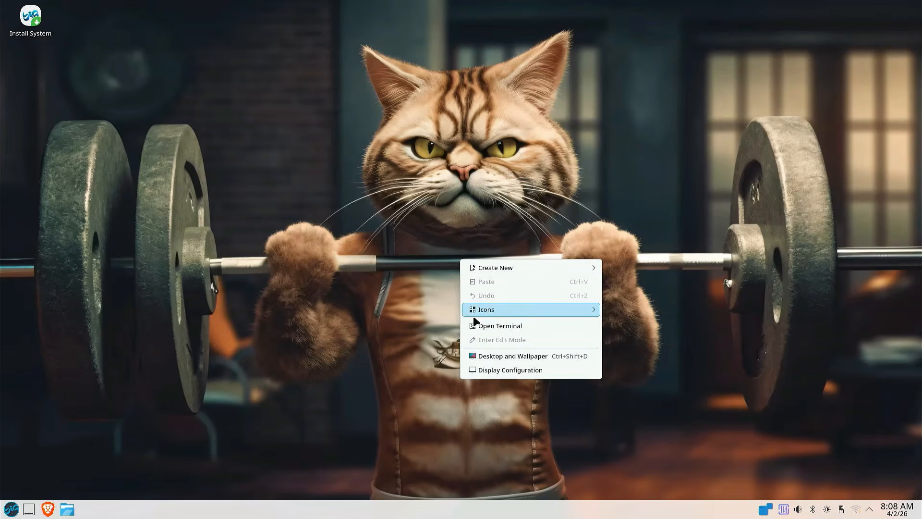
pyautogui.click(503, 371)
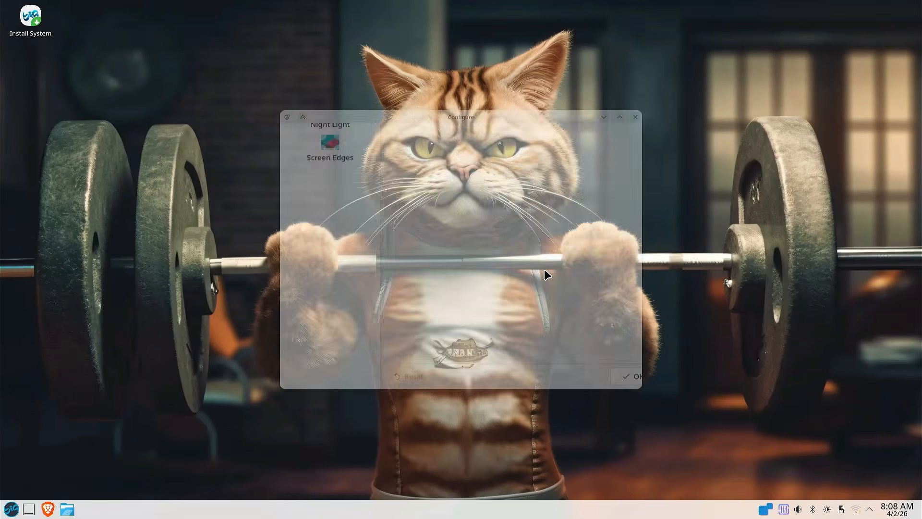
pyautogui.moveTo(491, 175); pyautogui.dragTo(496, 175)
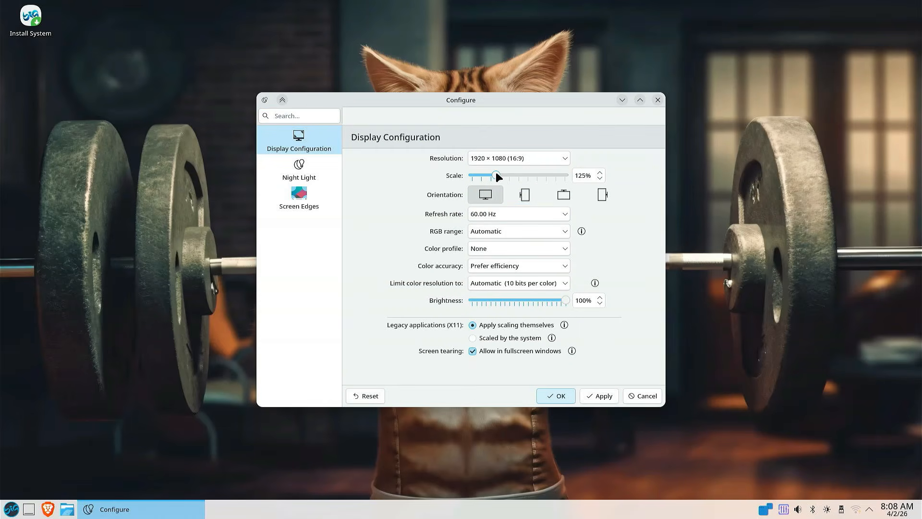
pyautogui.click(592, 400)
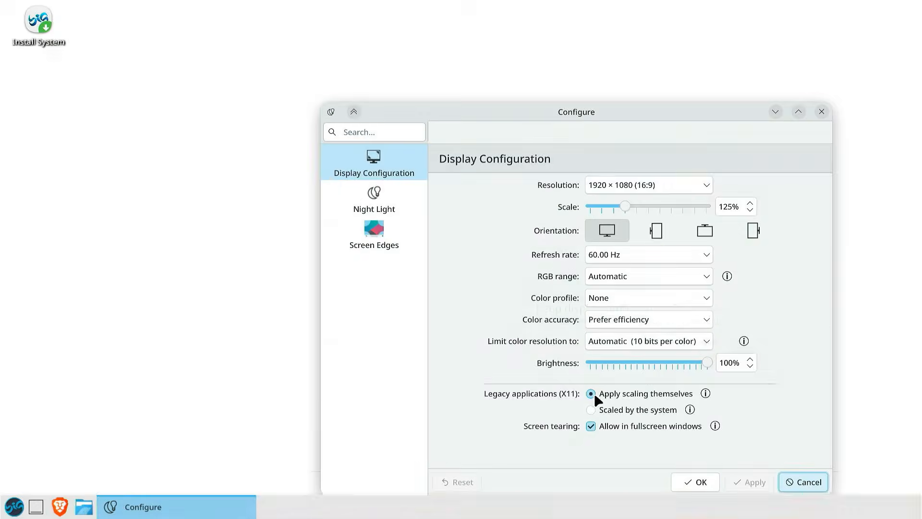
pyautogui.click(653, 319)
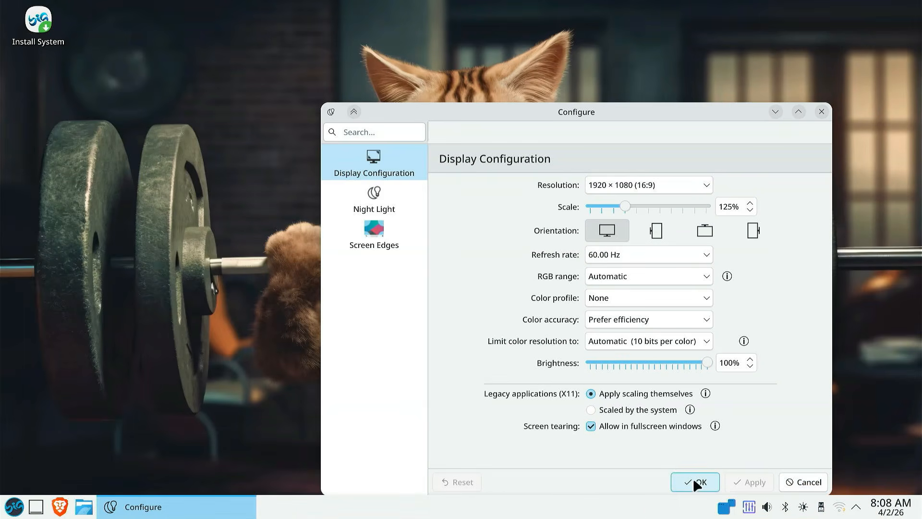
pyautogui.moveTo(628, 206); pyautogui.dragTo(633, 205)
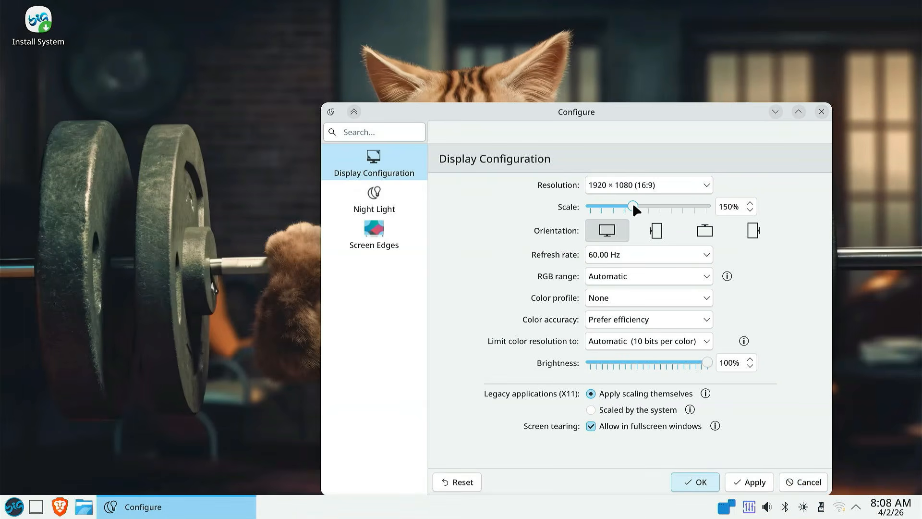
pyautogui.click(742, 483)
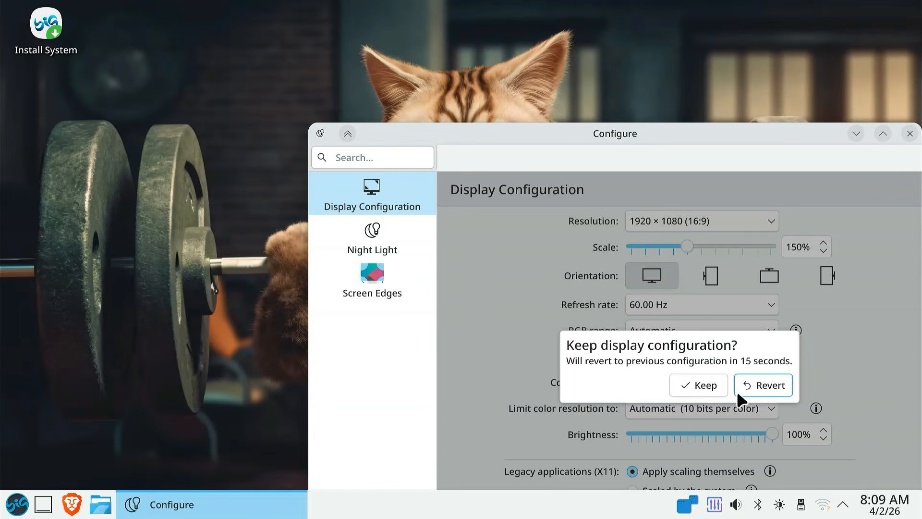
pyautogui.click(707, 387)
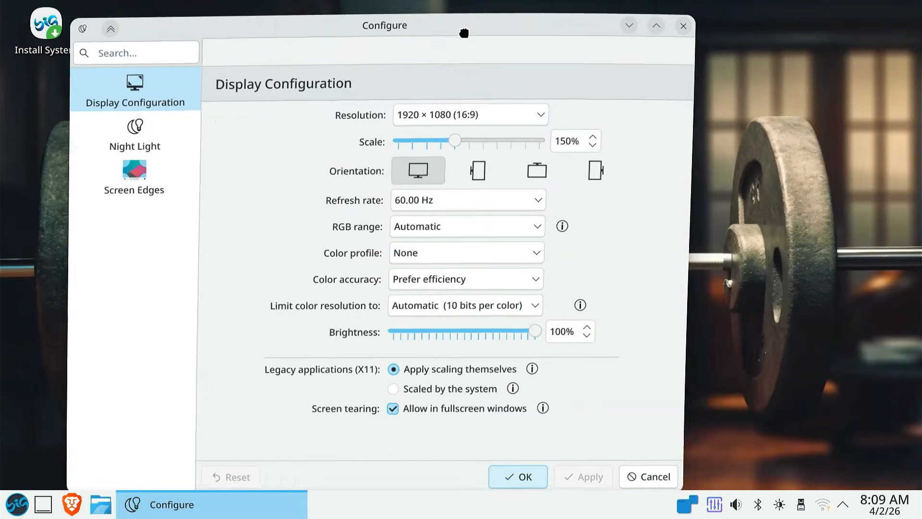
pyautogui.click(561, 473)
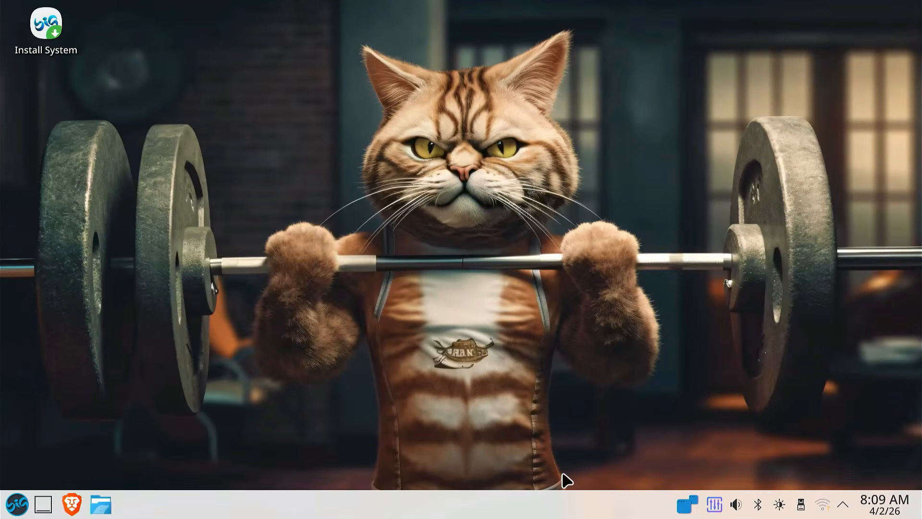
# - Connect to the TP-Link_1084 Wi-Fi network by entering its password, and close the network list
pyautogui.click(818, 505)
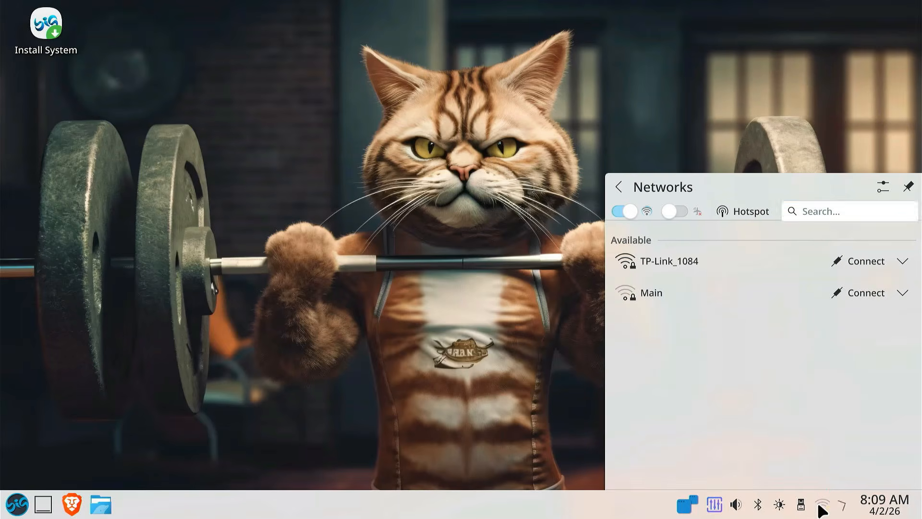
pyautogui.click(754, 259)
pyautogui.click(865, 261)
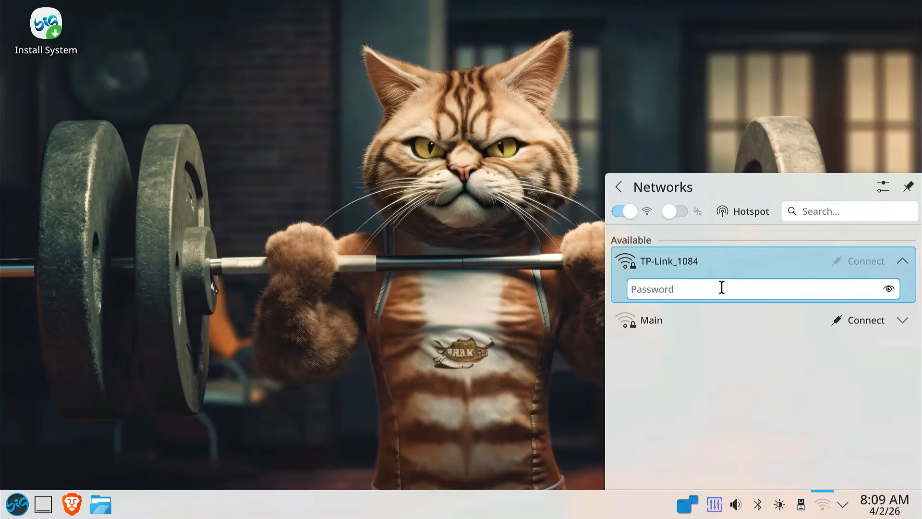
pyautogui.write('**********')
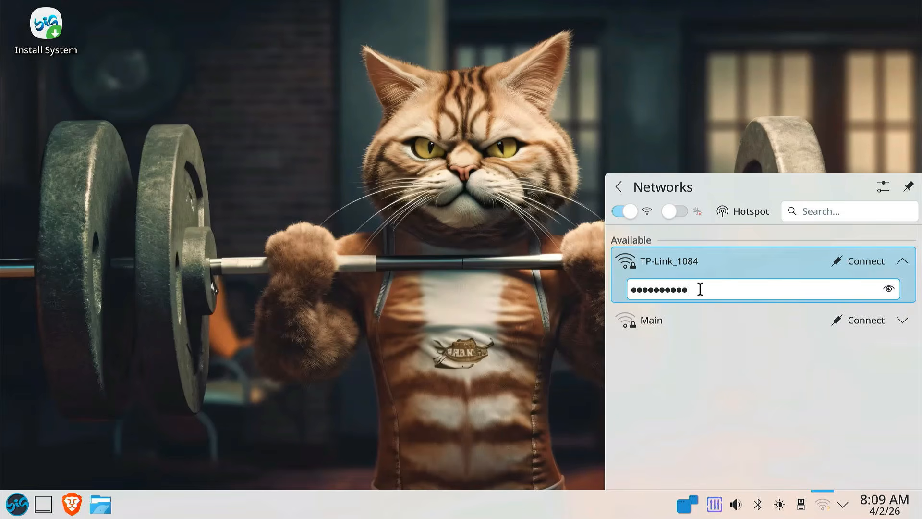
pyautogui.press('Return')
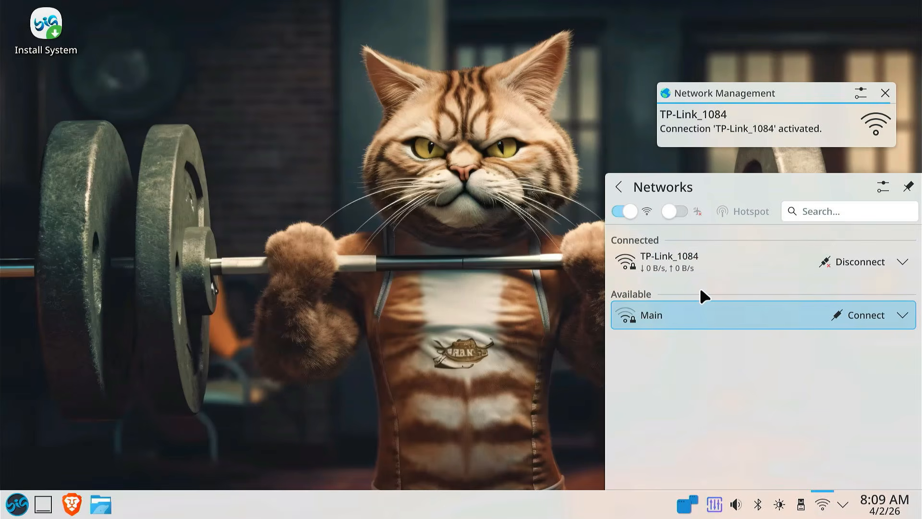
pyautogui.click(367, 318)
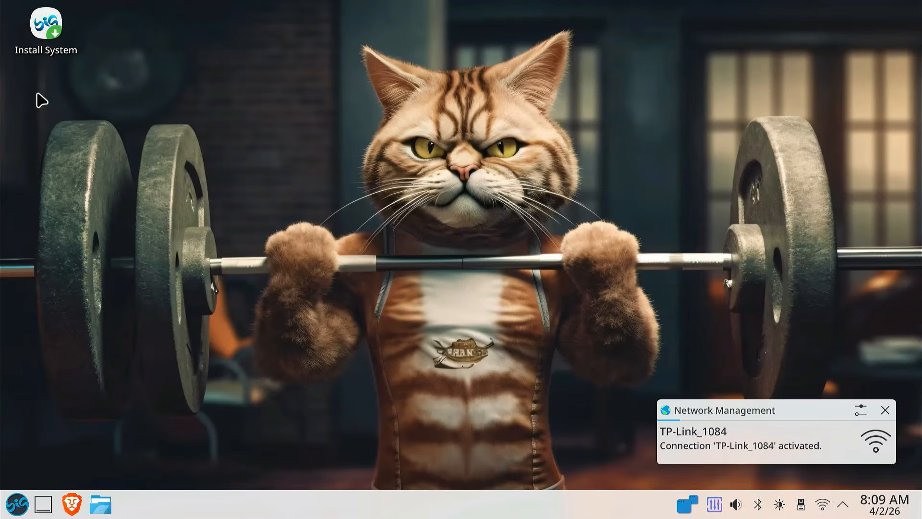
# - Launch the BigLinux installer with the standard Installation option, continue past the partitioning tips, and accept American English as the installer language
pyautogui.click(51, 30)
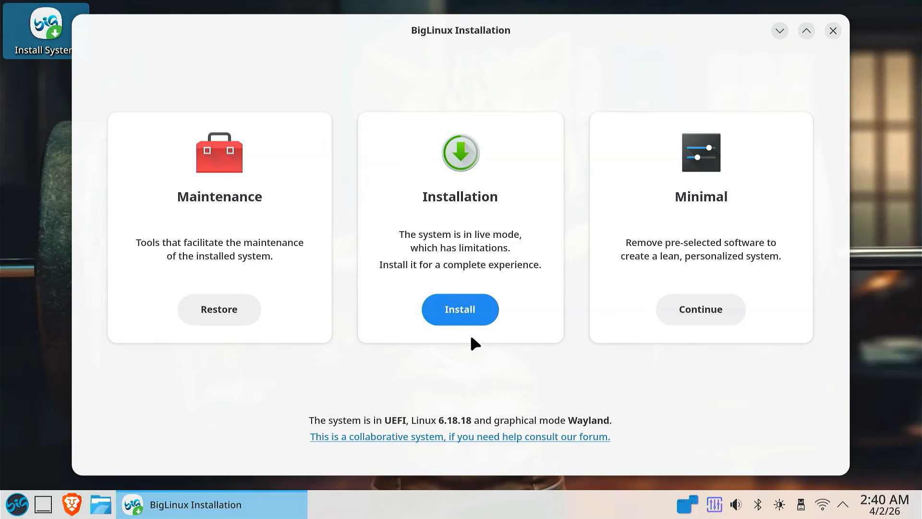
pyautogui.click(483, 307)
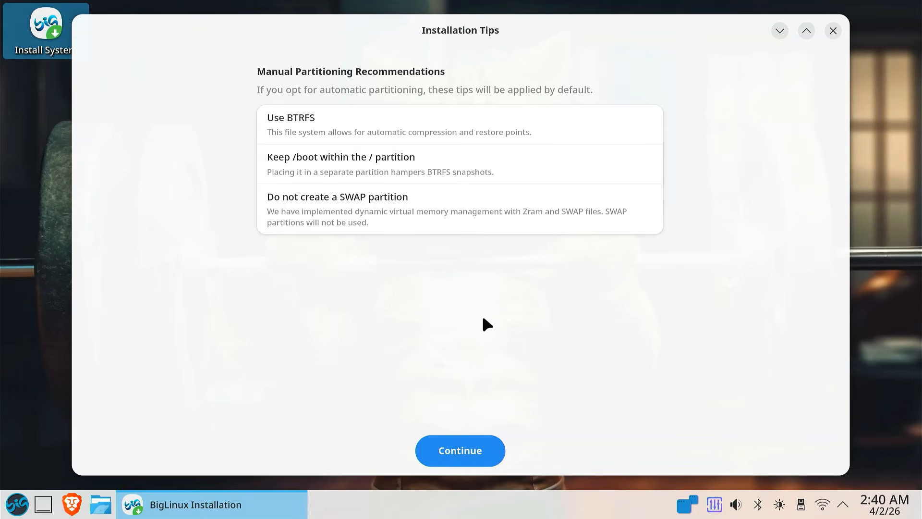
pyautogui.click(462, 453)
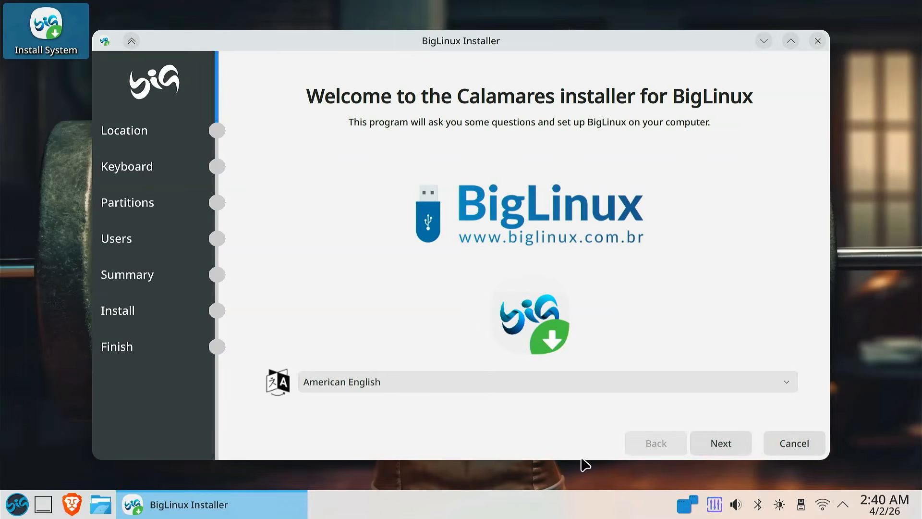
pyautogui.click(735, 441)
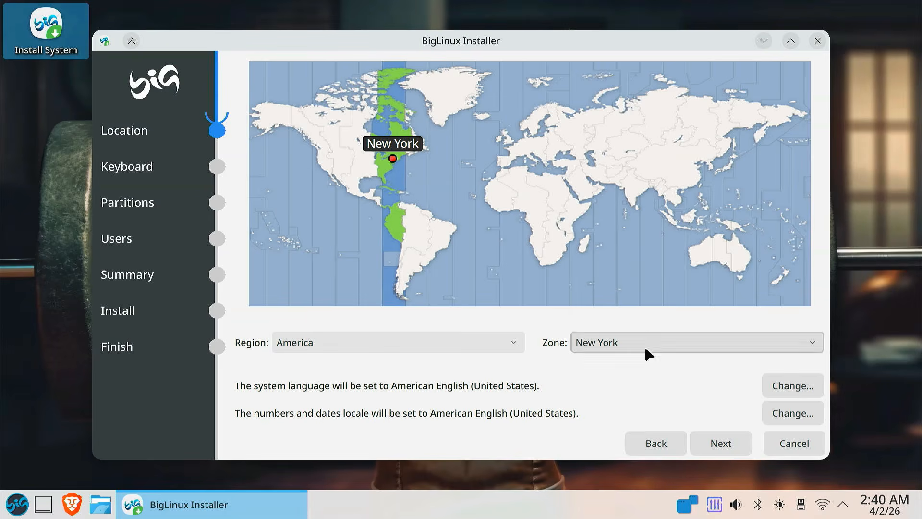
# - Set the installation location to Asia/Kolkata and the keyboard layout to English (US) with the Default variant
pyautogui.click(640, 198)
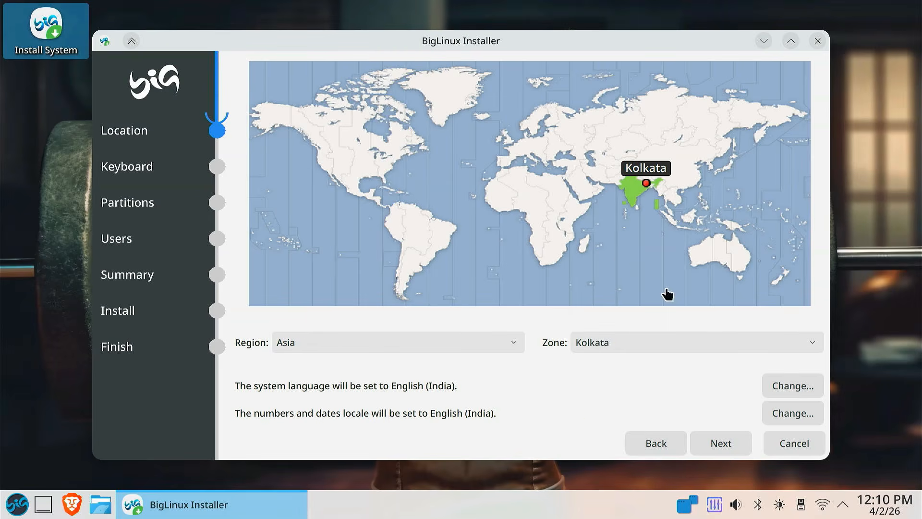
pyautogui.click(693, 437)
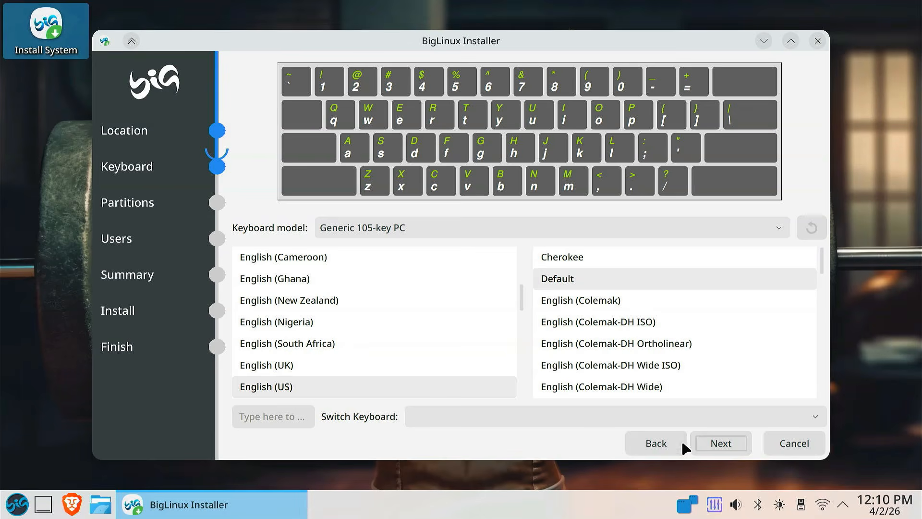
pyautogui.click(292, 390)
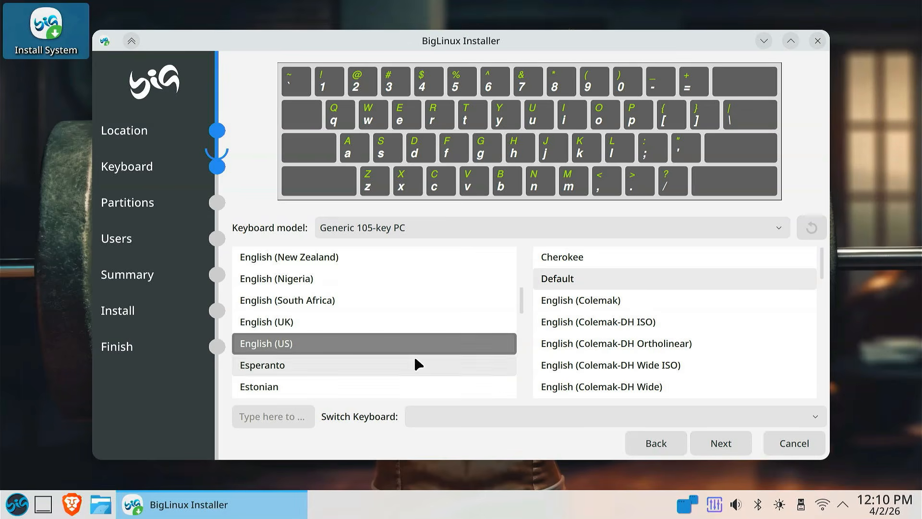
pyautogui.click(729, 447)
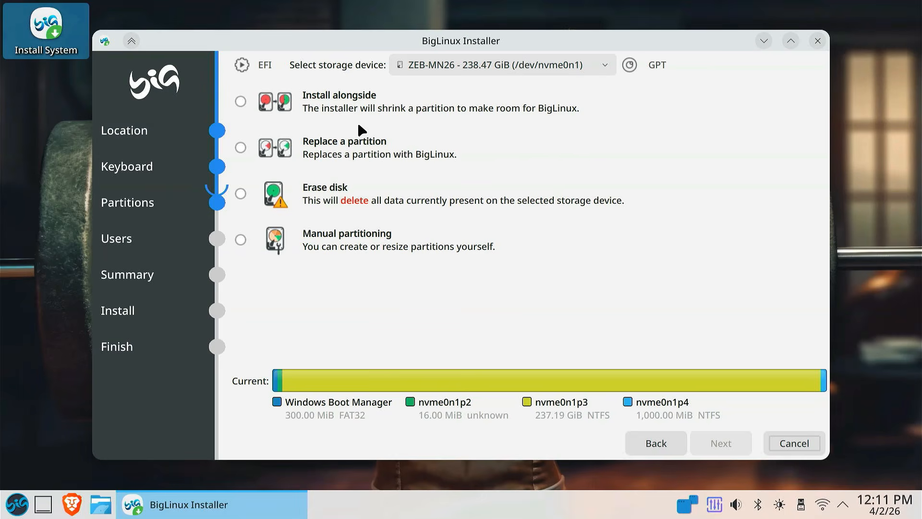
# - Choose the ZEB-MN26 238.47 GiB drive (/dev/nvme0n1) as the storage device and select Install alongside
pyautogui.click(459, 72)
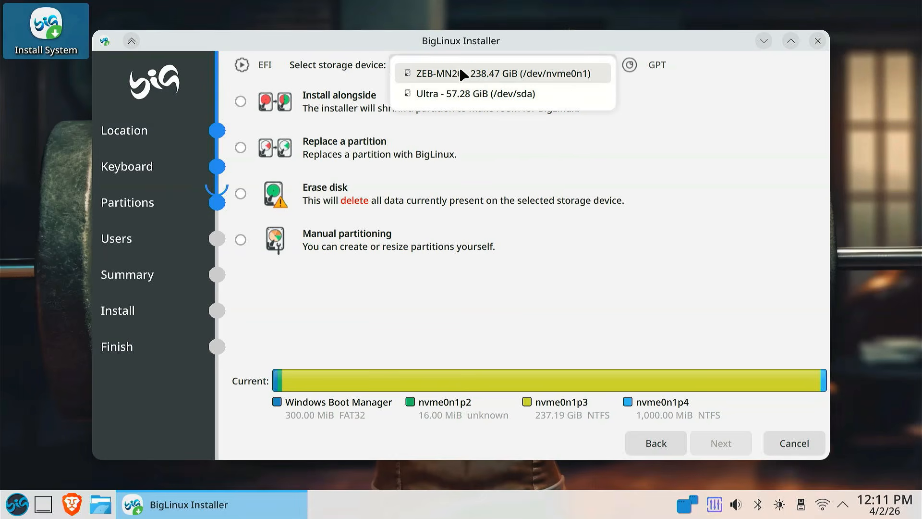
pyautogui.click(464, 74)
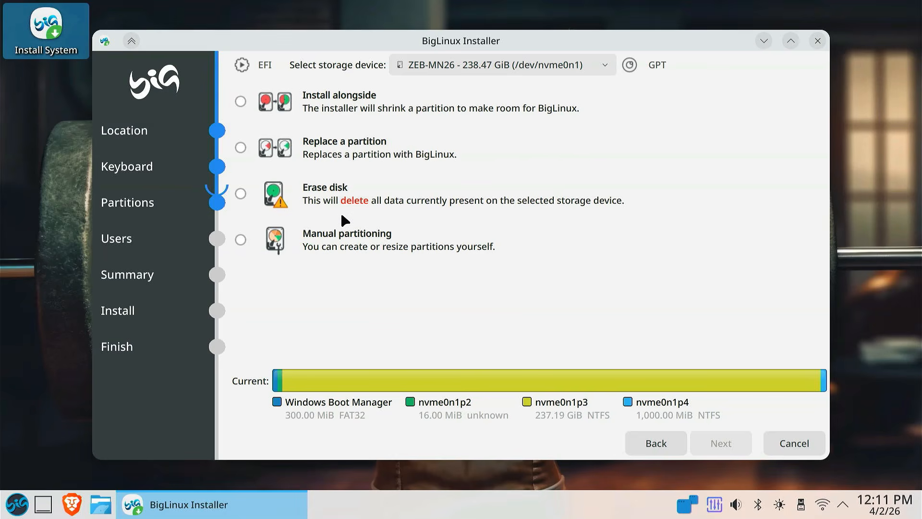
pyautogui.click(240, 104)
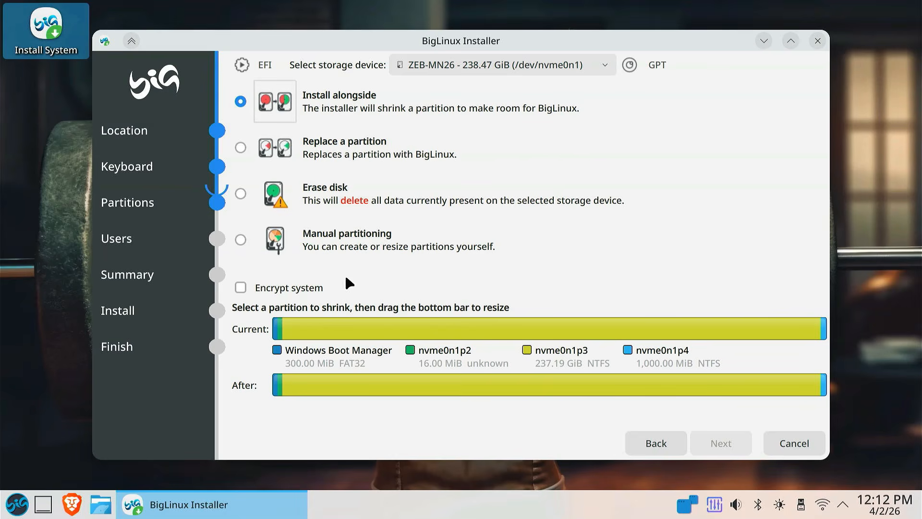
# - Shrink the nvme0n1p3 partition to 141339 MiB, allocating 101541 MiB to BigLinux, and continue to the user setup
pyautogui.click(363, 324)
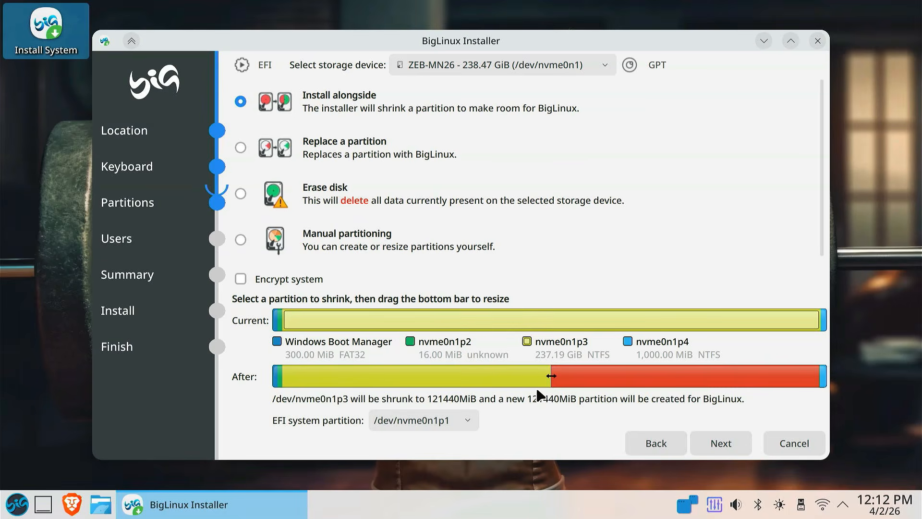
pyautogui.moveTo(551, 368); pyautogui.dragTo(594, 367)
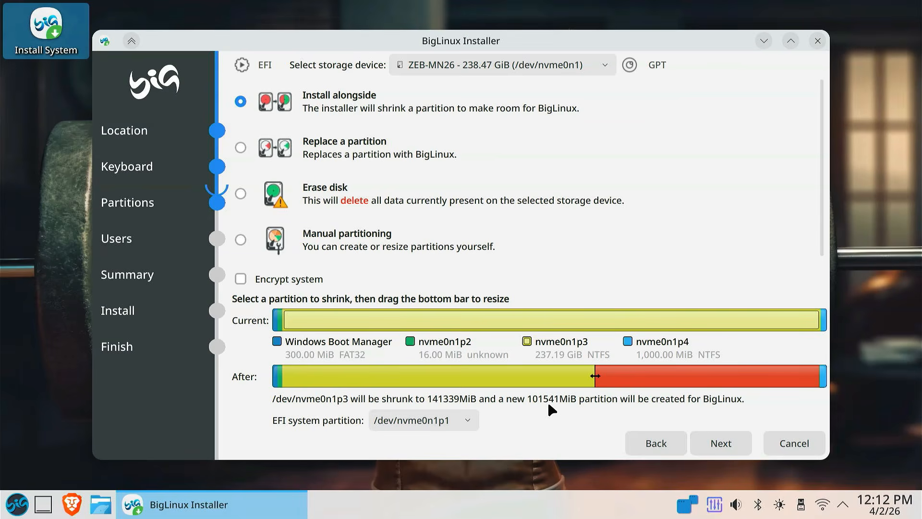
pyautogui.click(715, 445)
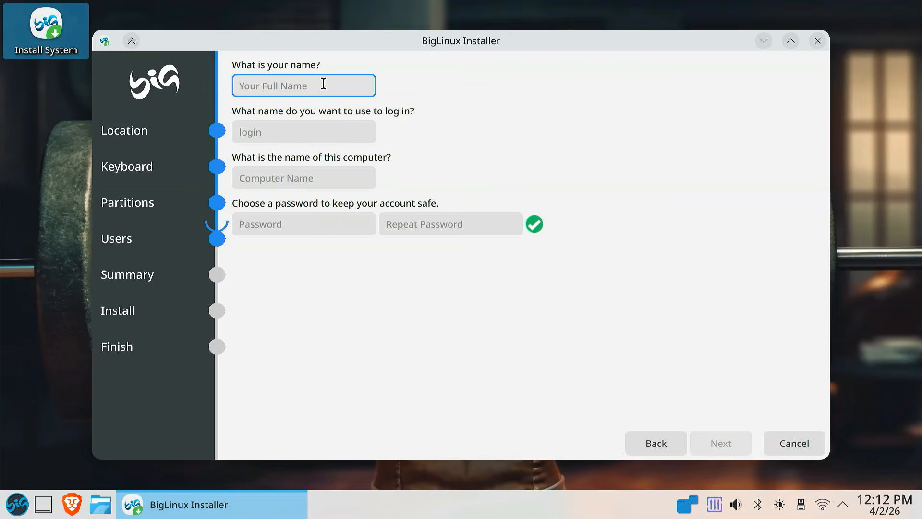
# - Enter the user's name, enter and repeat the account password, and continue to the installation summary
pyautogui.write('Milan')
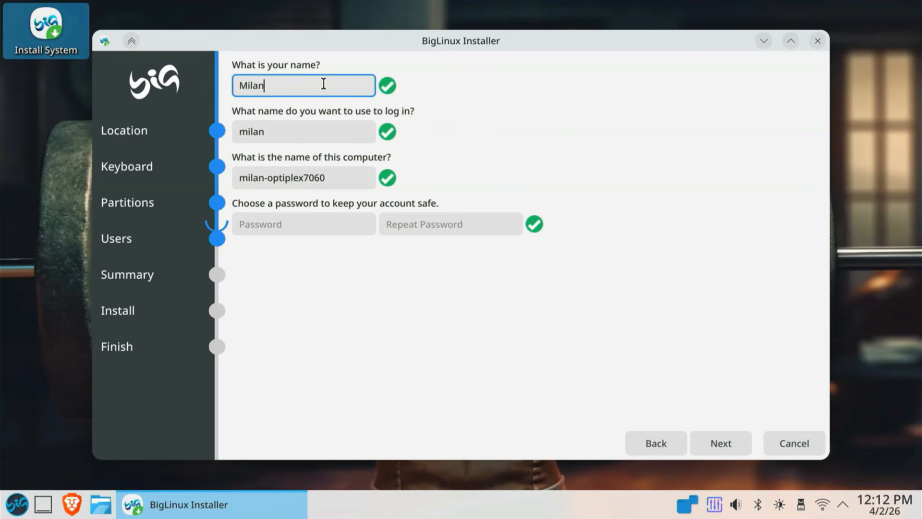
pyautogui.click(307, 223)
pyautogui.write('********')
pyautogui.click(418, 221)
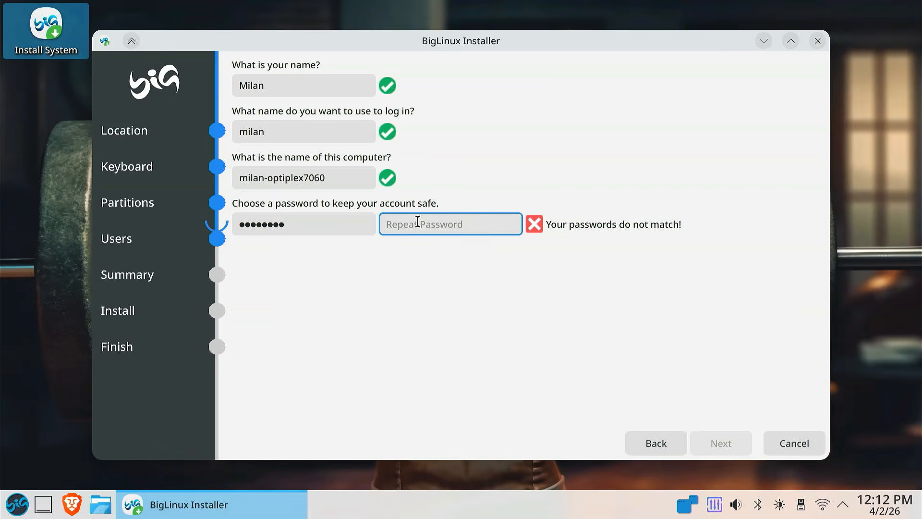
pyautogui.write('********')
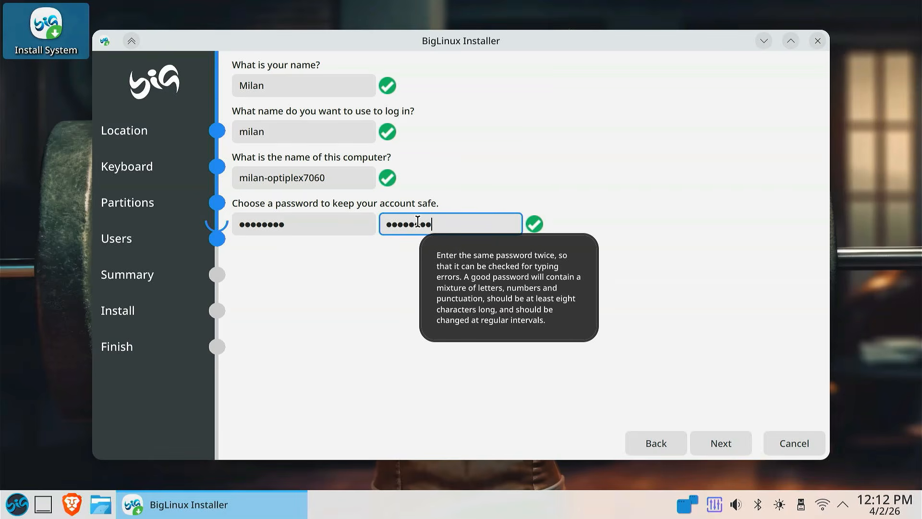
pyautogui.click(713, 442)
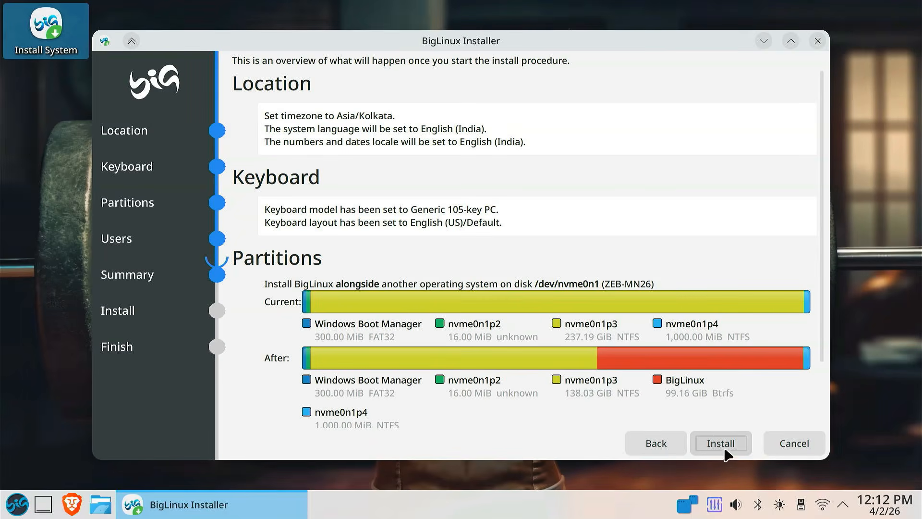
# - Start the BigLinux installation, confirm the disk changes, and restart the computer once it has finished
pyautogui.click(721, 445)
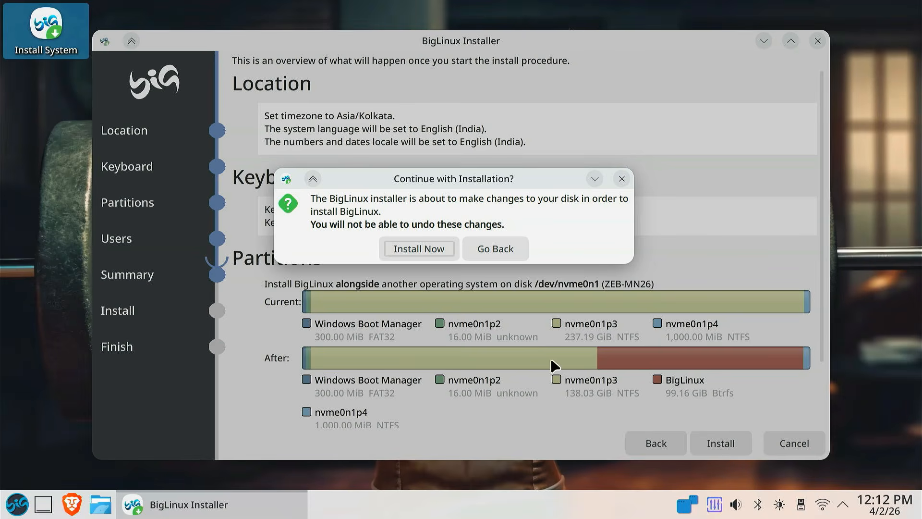
pyautogui.click(439, 255)
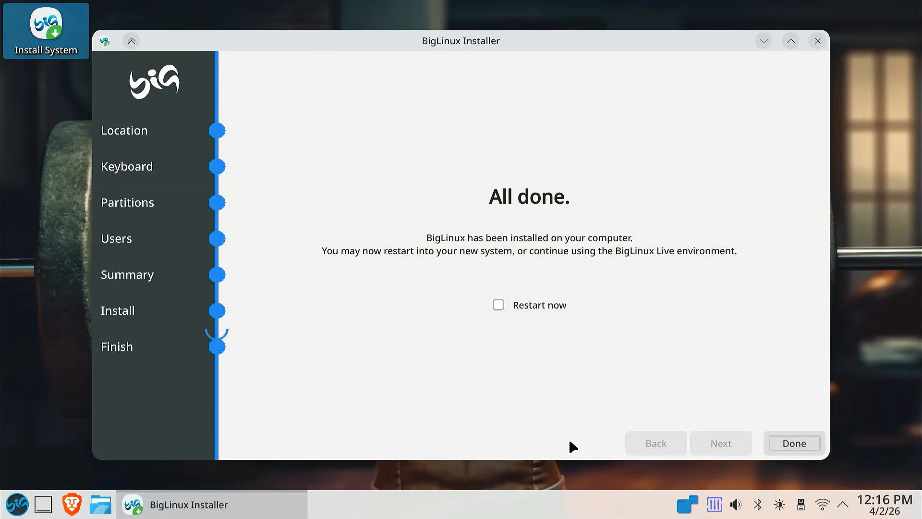
pyautogui.click(498, 305)
pyautogui.click(770, 436)
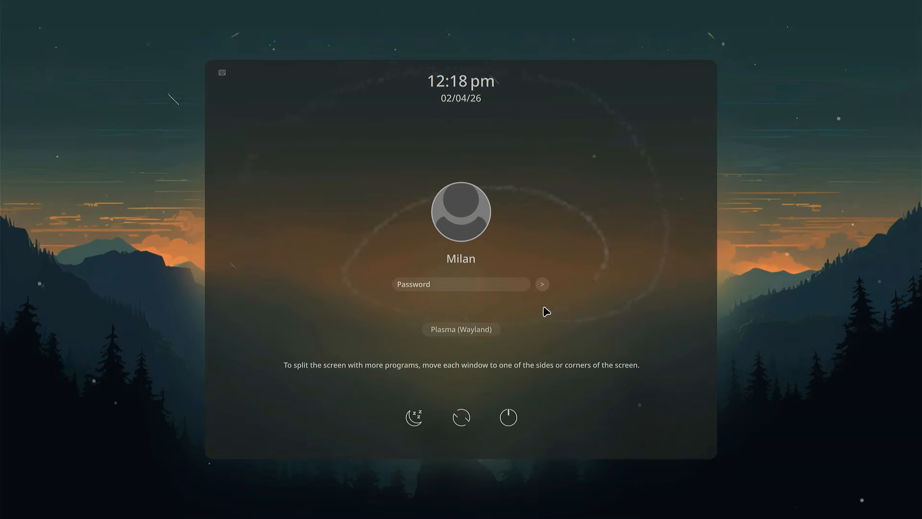
# - Log in to the installed BigLinux system with the account password
pyautogui.write('********')
pyautogui.press('Return')
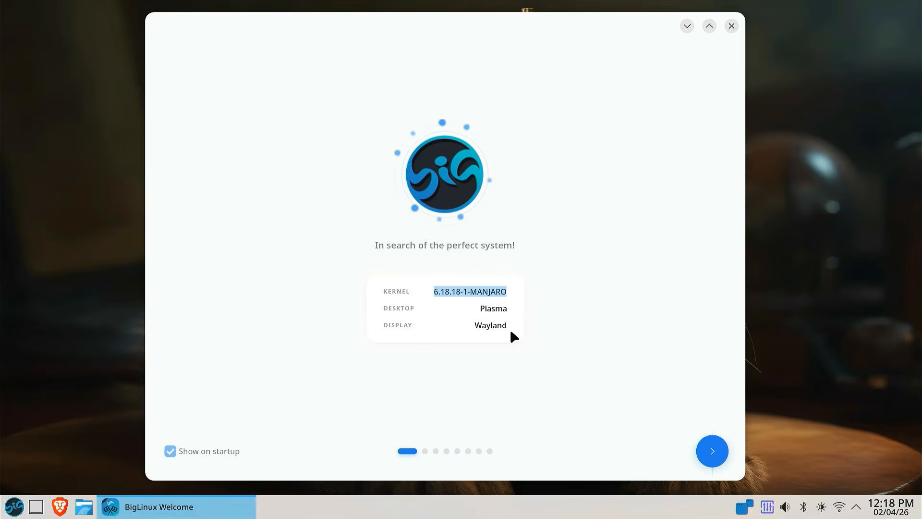
# - Review all BigLinux Welcome pages, from initial settings and default browser to donations, and finish the tour
pyautogui.click(716, 459)
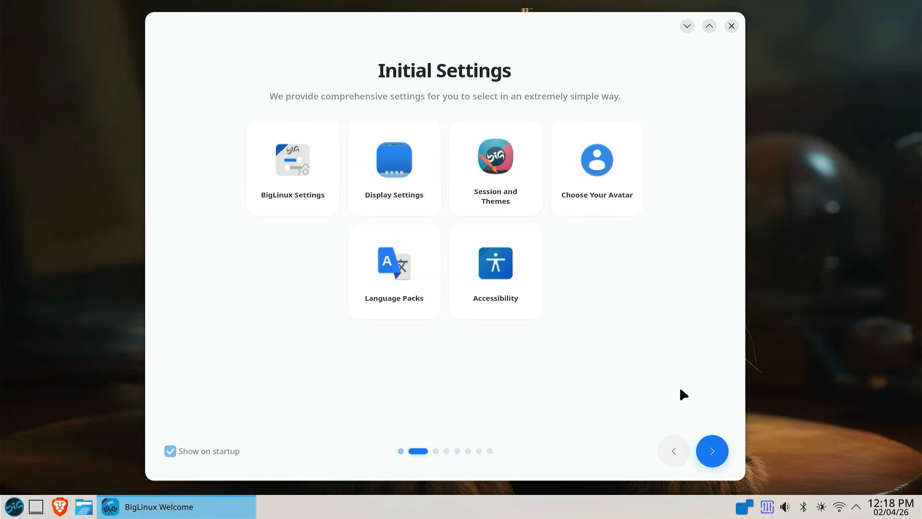
pyautogui.click(719, 460)
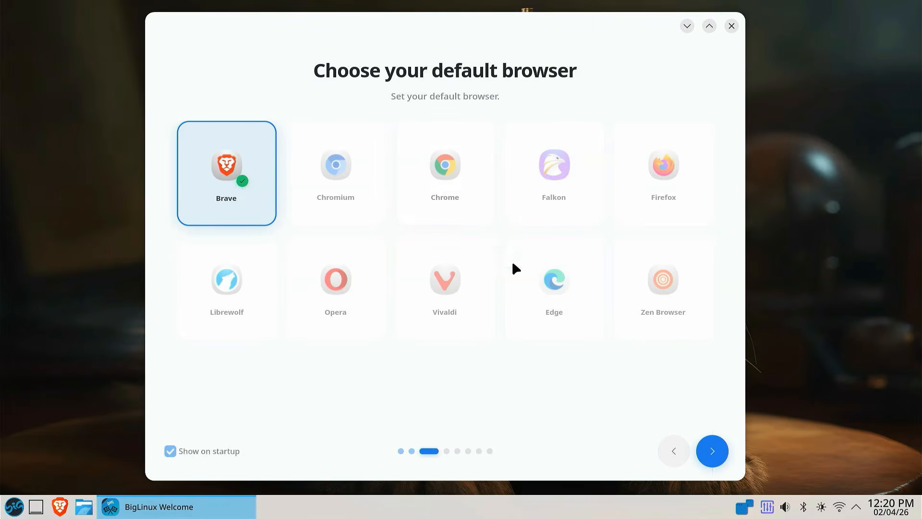
pyautogui.click(717, 455)
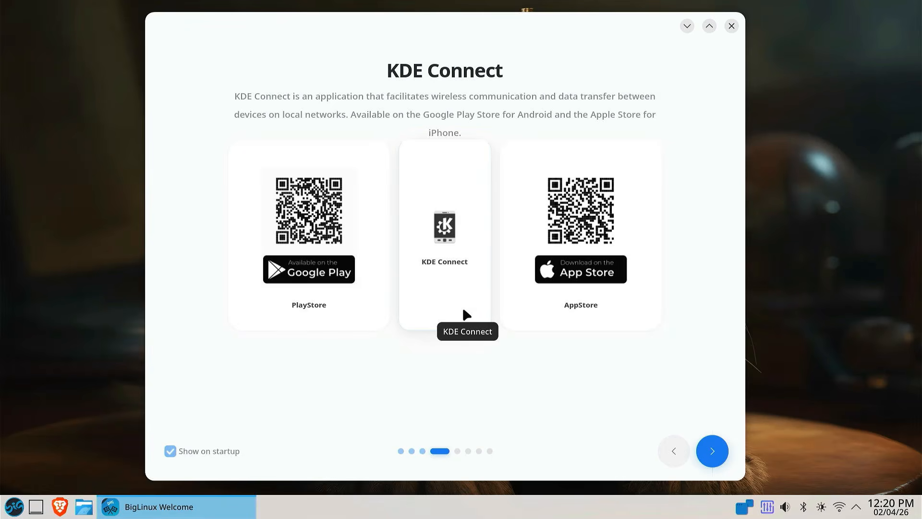
pyautogui.click(715, 453)
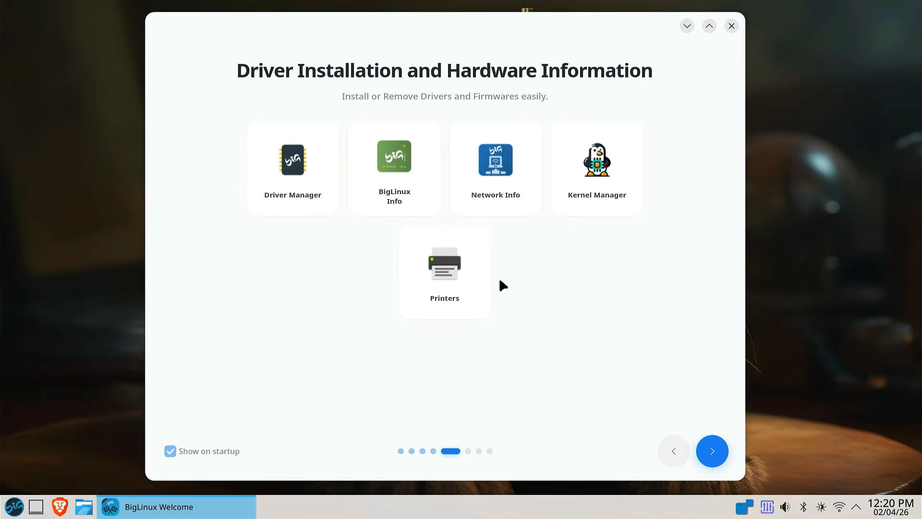
pyautogui.click(712, 463)
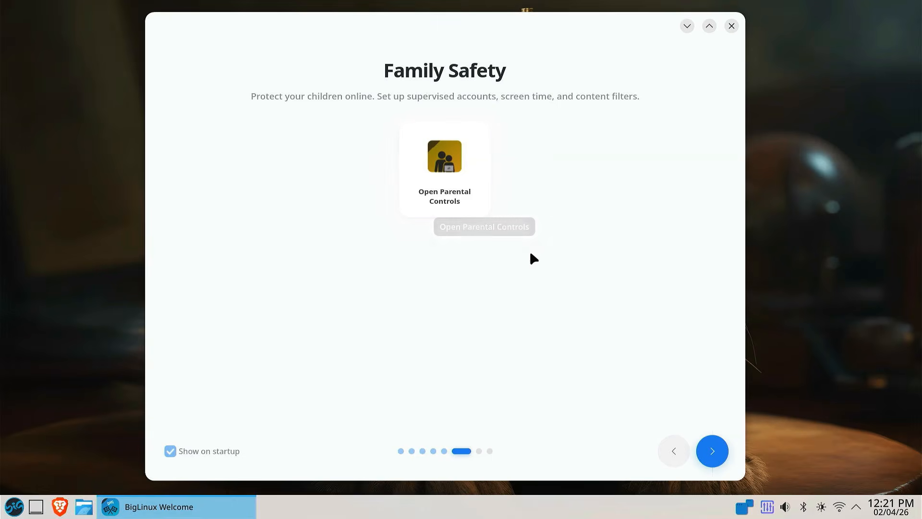
pyautogui.click(719, 459)
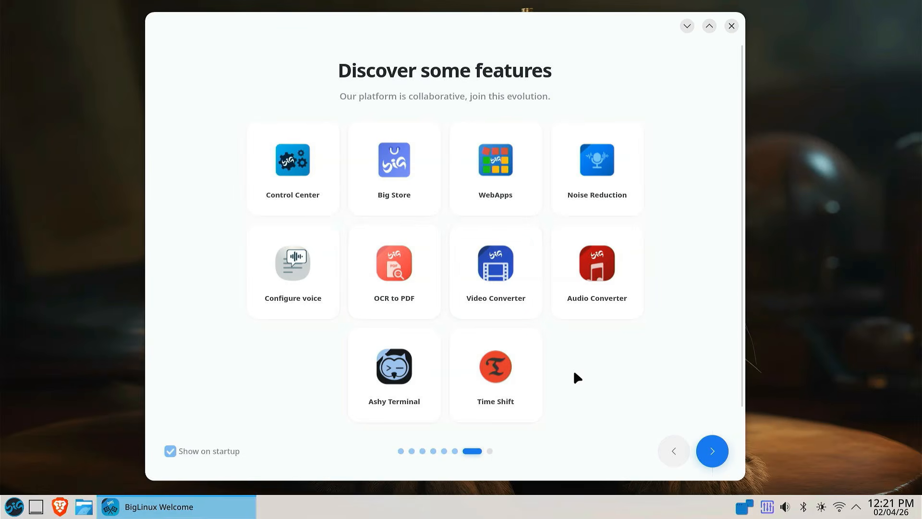
pyautogui.click(717, 459)
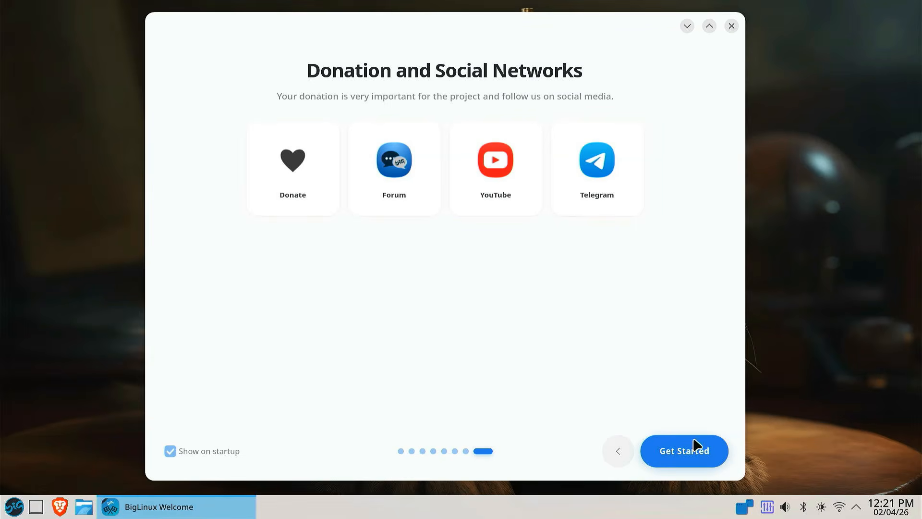
pyautogui.click(691, 453)
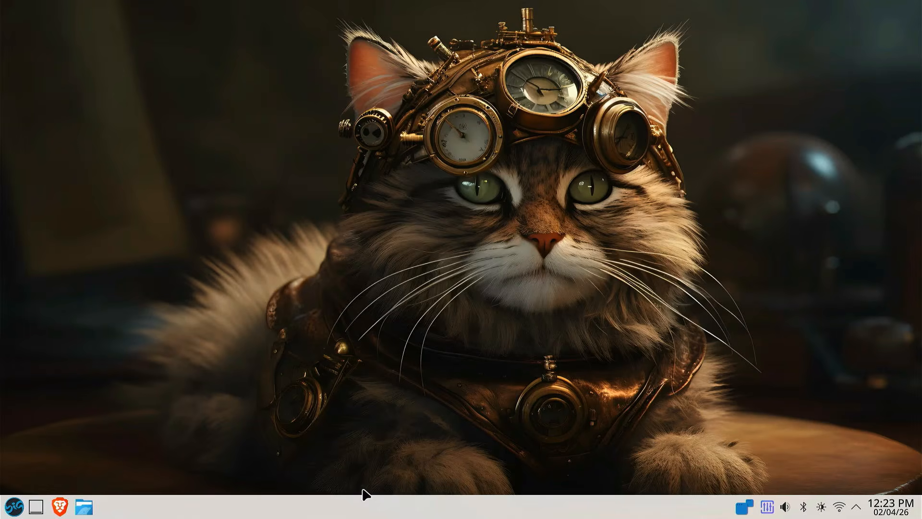
# - Set the display scale to 150%, keep the new display configuration, and close the display settings
pyautogui.rightClick(422, 169)
pyautogui.click(495, 314)
pyautogui.moveTo(503, 157); pyautogui.dragTo(515, 156)
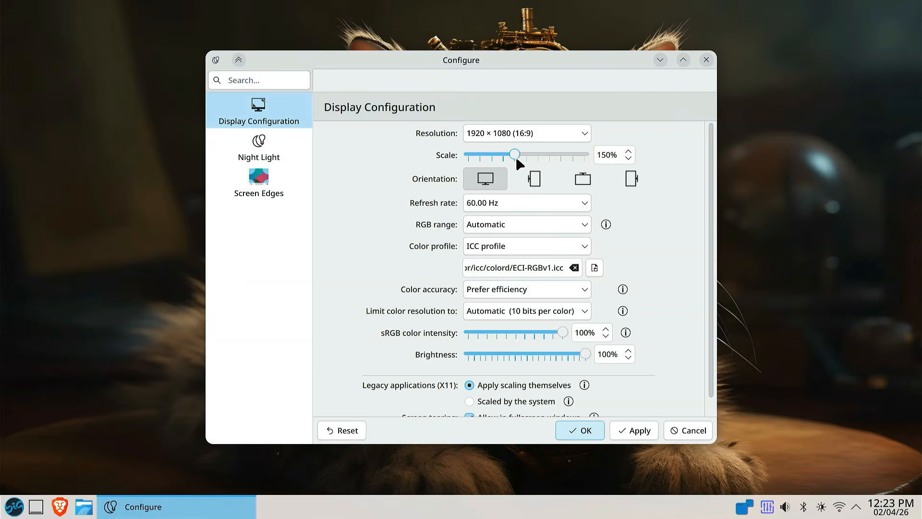
pyautogui.click(633, 430)
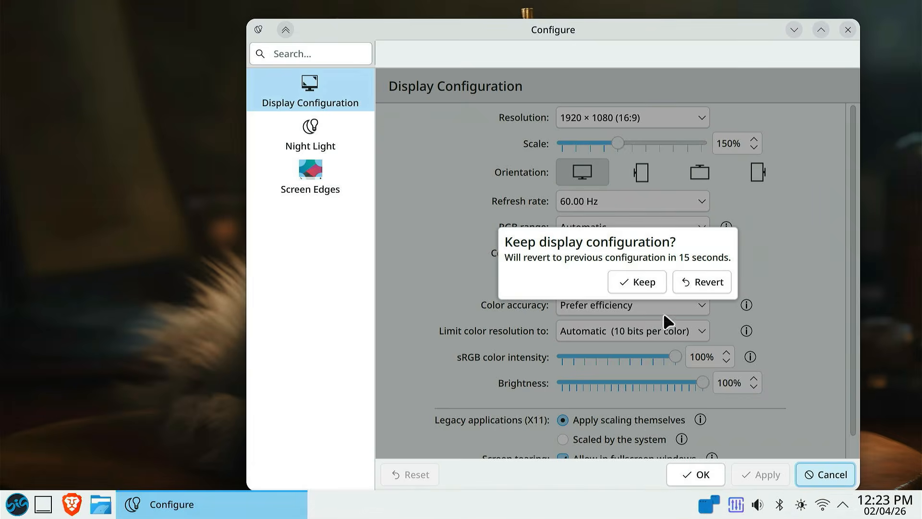
pyautogui.click(637, 281)
pyautogui.click(697, 475)
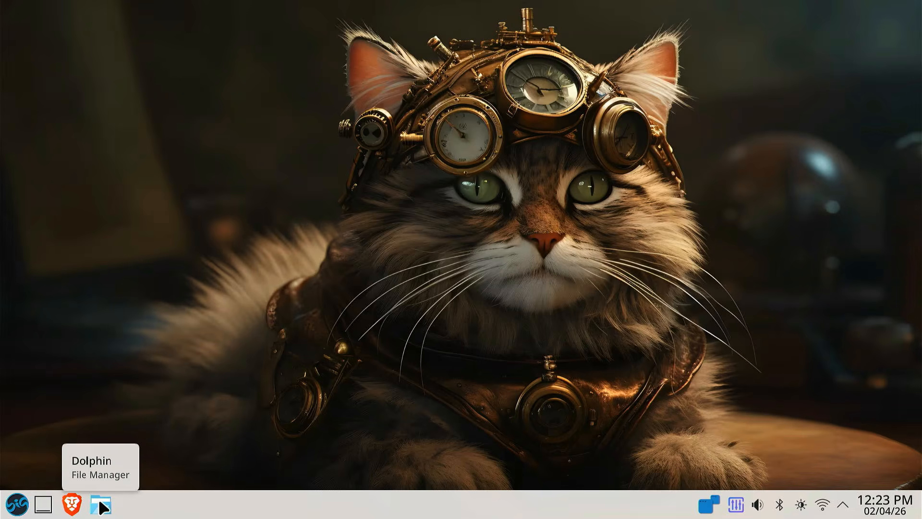
# - Examine the preinstalled programs in the application launcher, including the Internet, Office, Multimedia and System categories
pyautogui.click(18, 504)
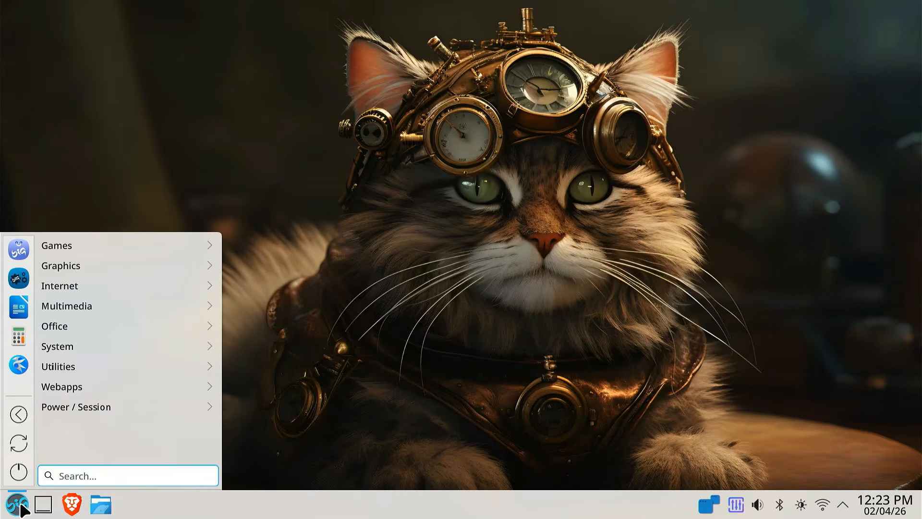
pyautogui.moveTo(86, 246)
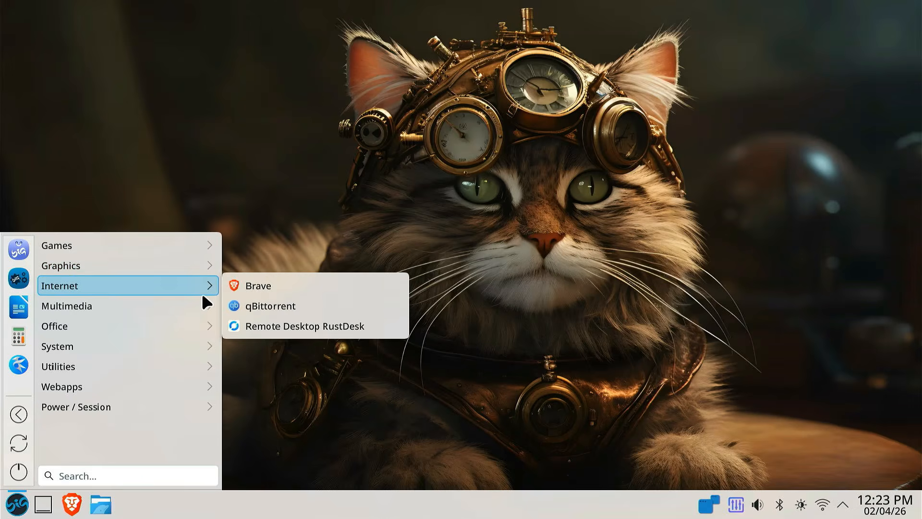
pyautogui.moveTo(196, 308)
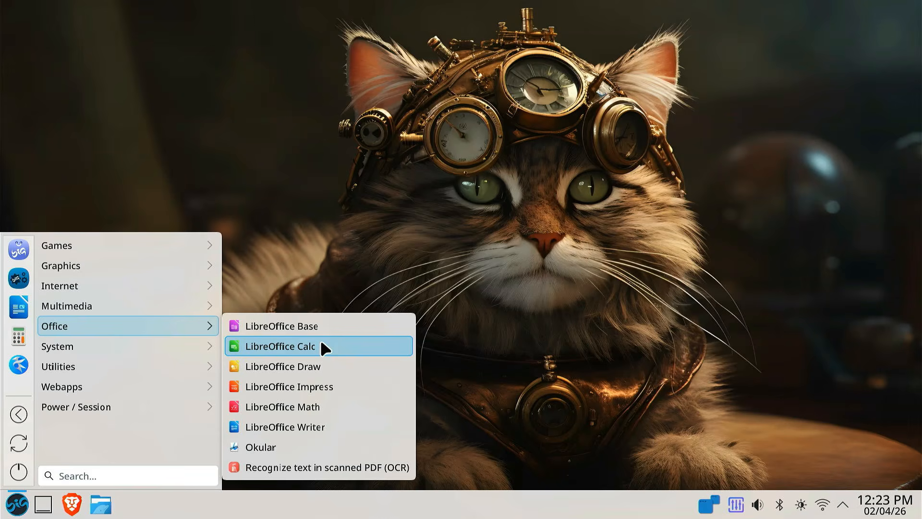
pyautogui.moveTo(190, 285)
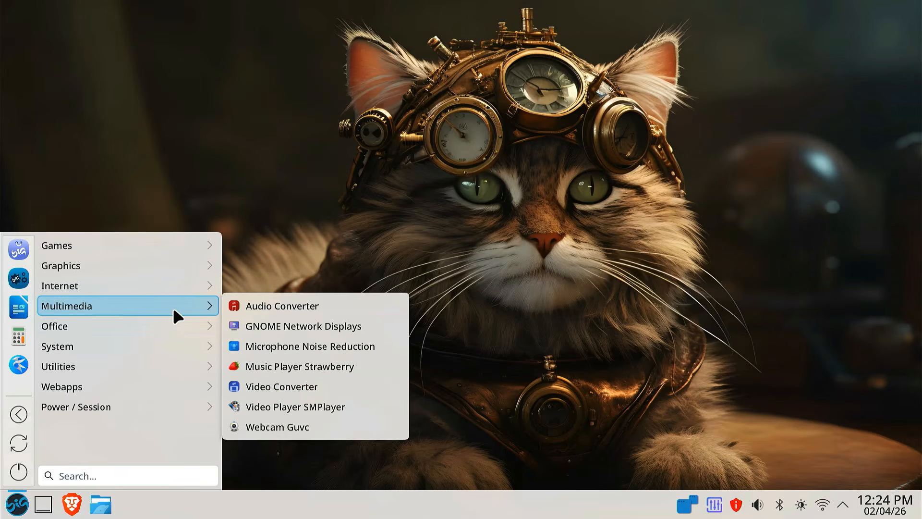
pyautogui.moveTo(184, 347)
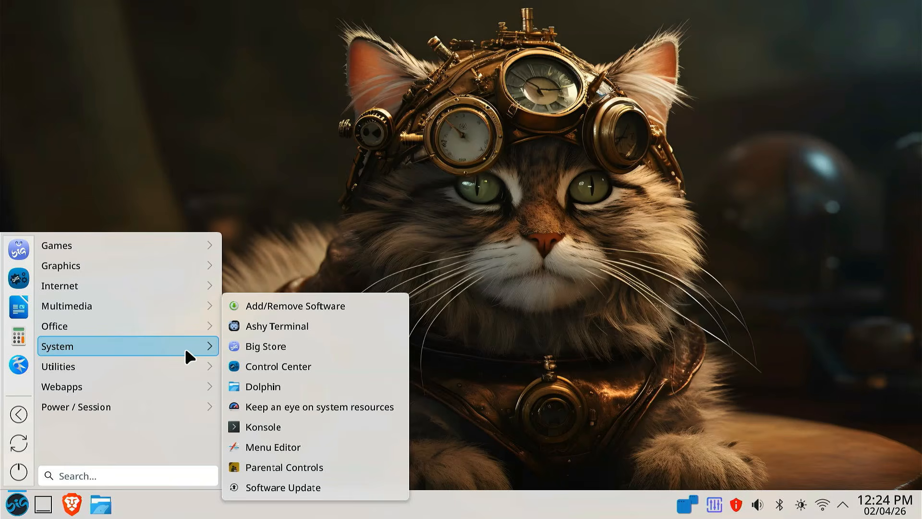
pyautogui.moveTo(190, 365)
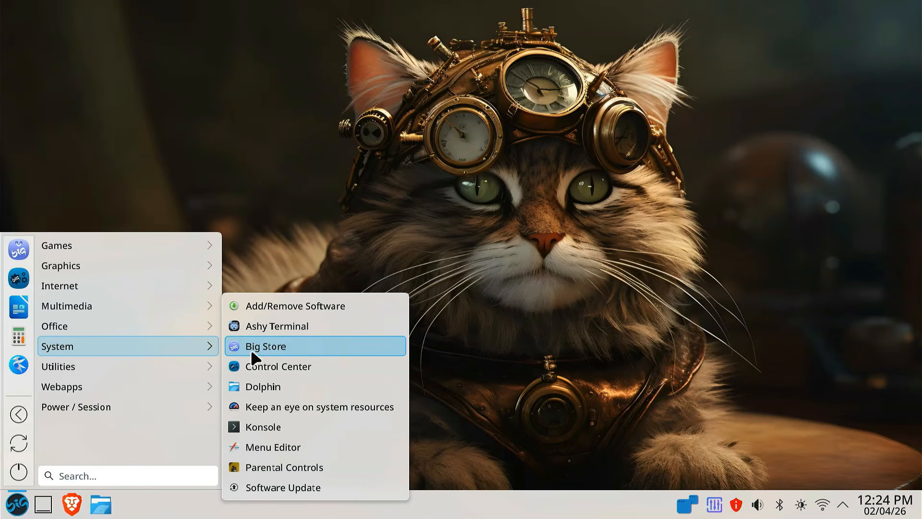
# - Open Big Store and look through the programs offered in its Browsers category
pyautogui.click(286, 346)
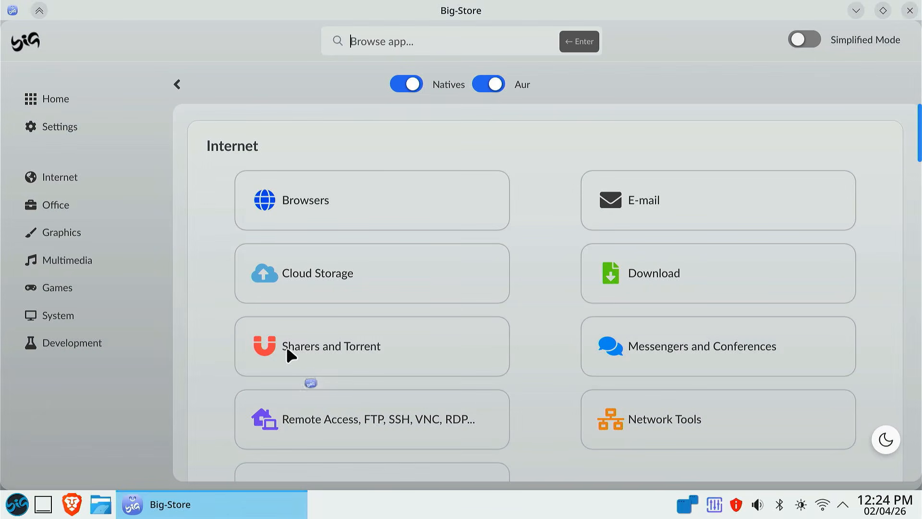
pyautogui.scroll(-2, 572, 214)
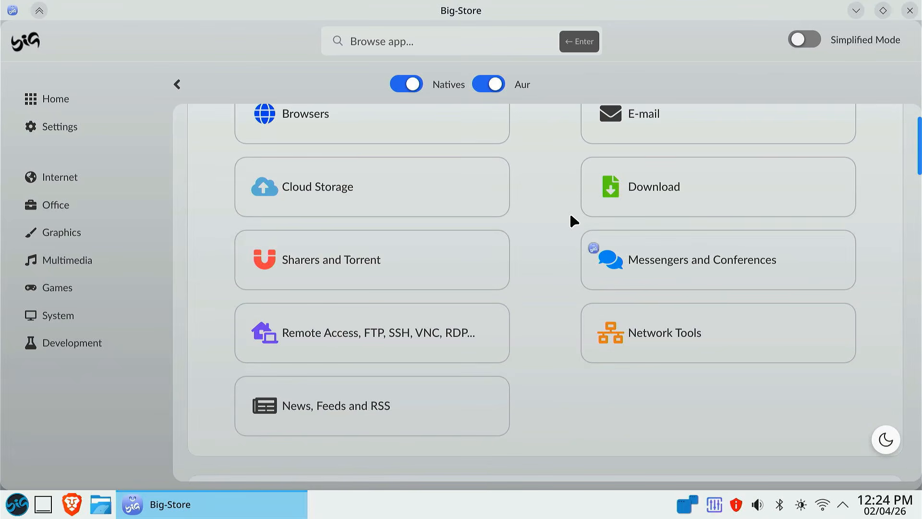
pyautogui.scroll(2, 571, 213)
pyautogui.click(382, 219)
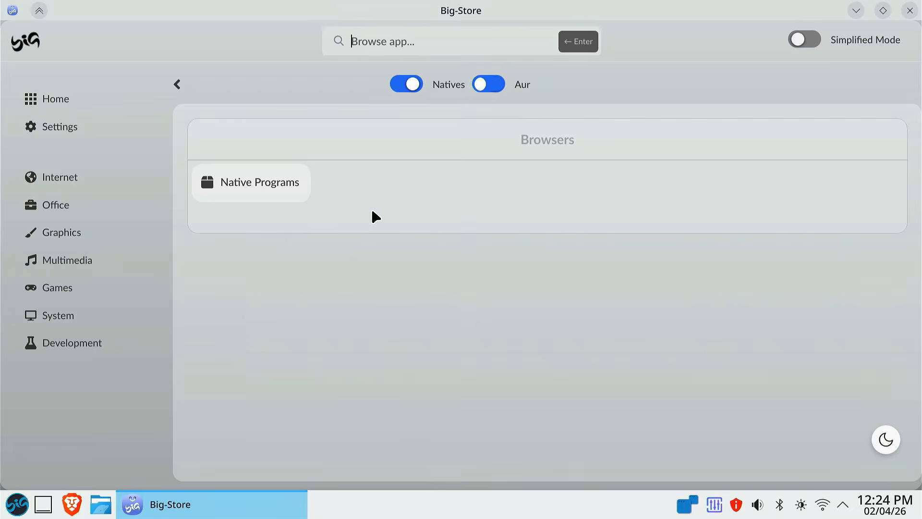
pyautogui.scroll(-10, 525, 292)
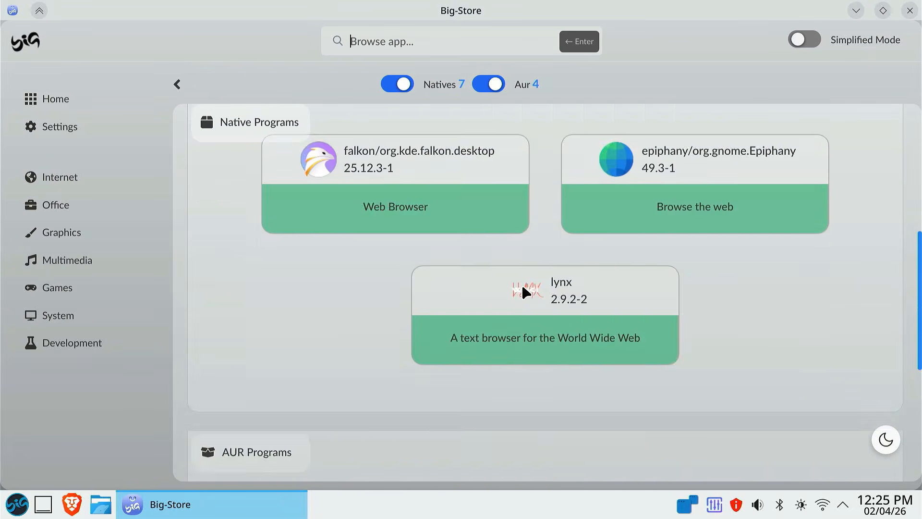
# - Return to the store's categories, look through the Network Tools programs, and close Big Store
pyautogui.click(177, 86)
pyautogui.scroll(-3, 597, 350)
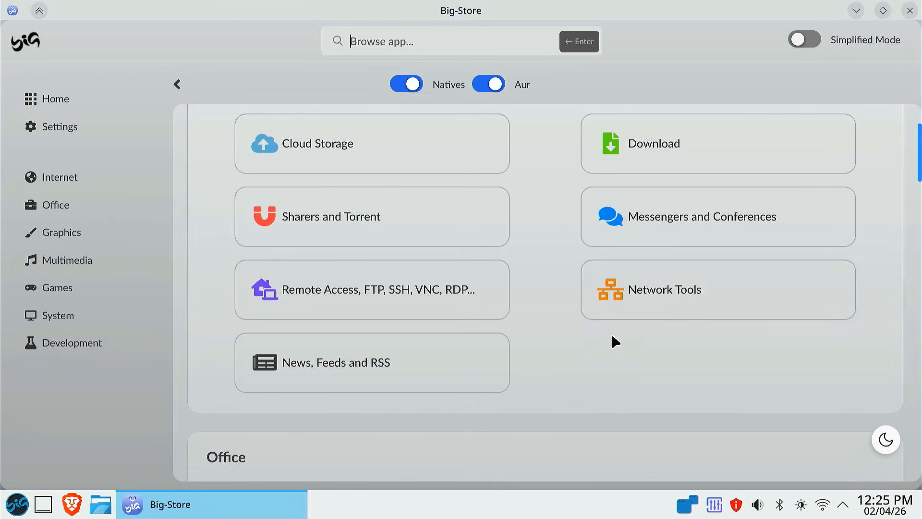
pyautogui.click(644, 304)
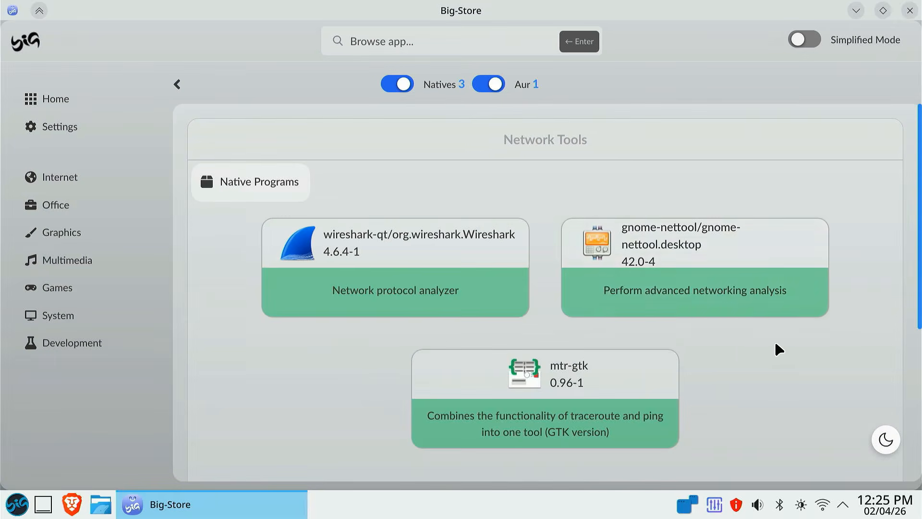
pyautogui.scroll(-5, 773, 347)
pyautogui.click(909, 10)
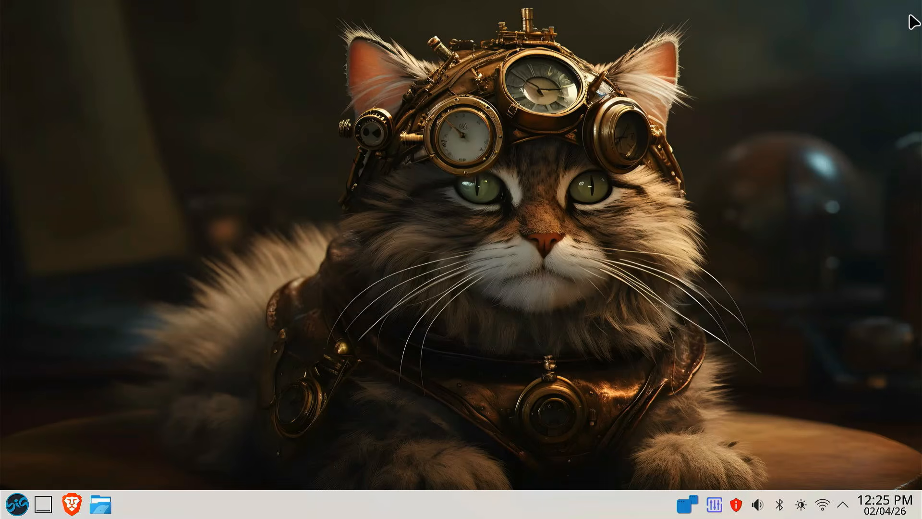
# - Open Control Center, look at the Animations settings in its Customize category, and close them unchanged
pyautogui.click(19, 504)
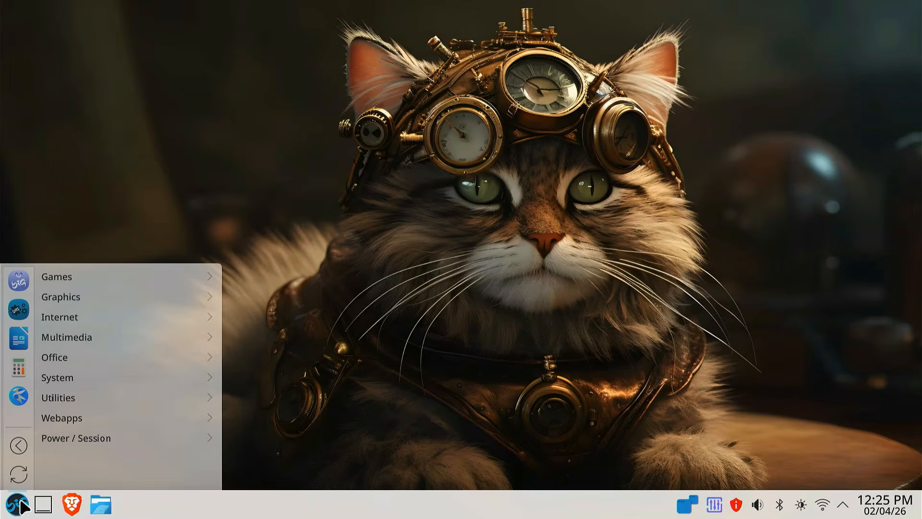
pyautogui.click(18, 308)
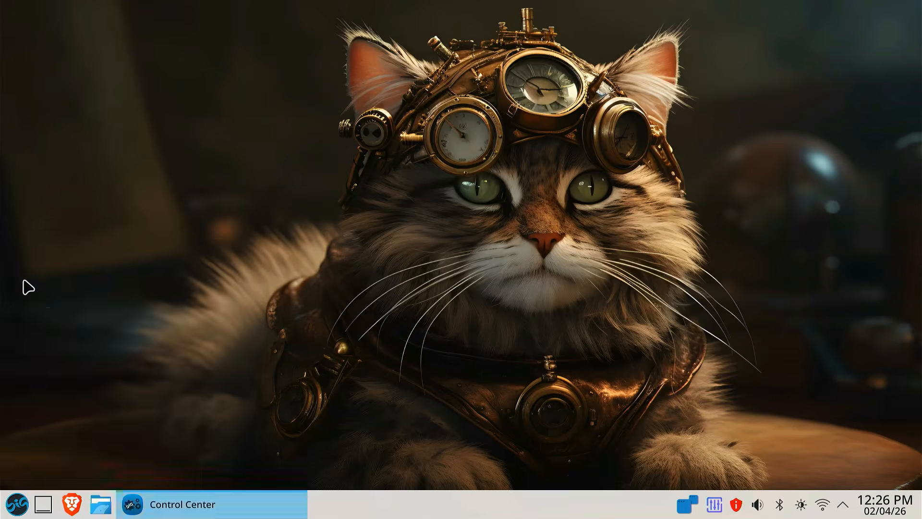
pyautogui.moveTo(385, 41); pyautogui.dragTo(404, 46)
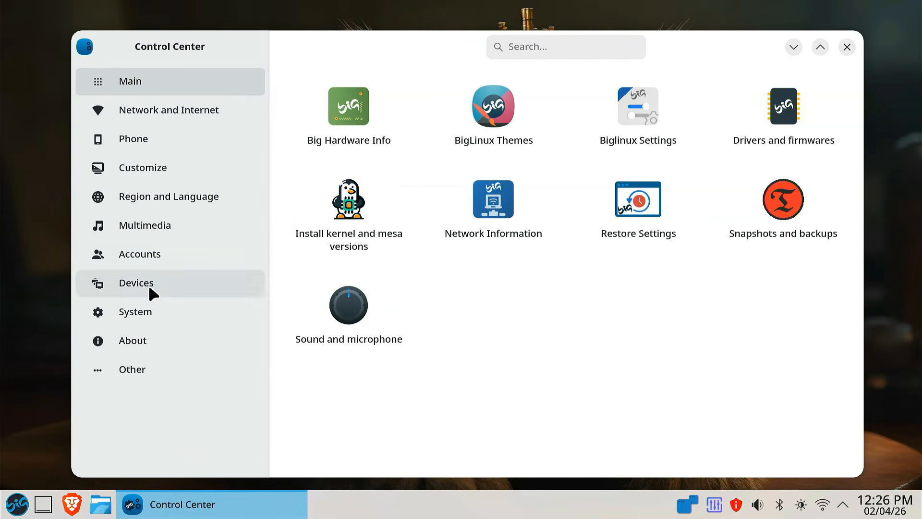
pyautogui.click(173, 165)
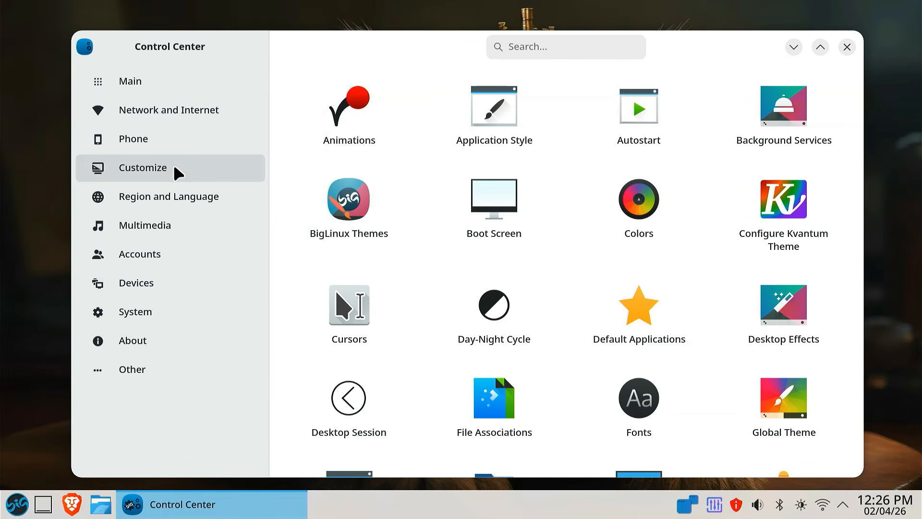
pyautogui.click(343, 112)
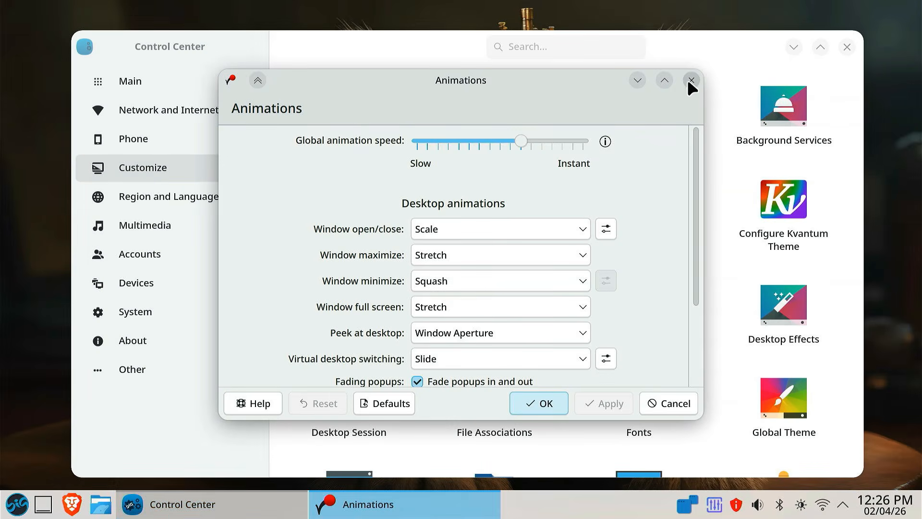
pyautogui.click(691, 80)
# - Look through the available Desktop Effects and Global Theme options, closing each settings window after viewing it
pyautogui.click(798, 310)
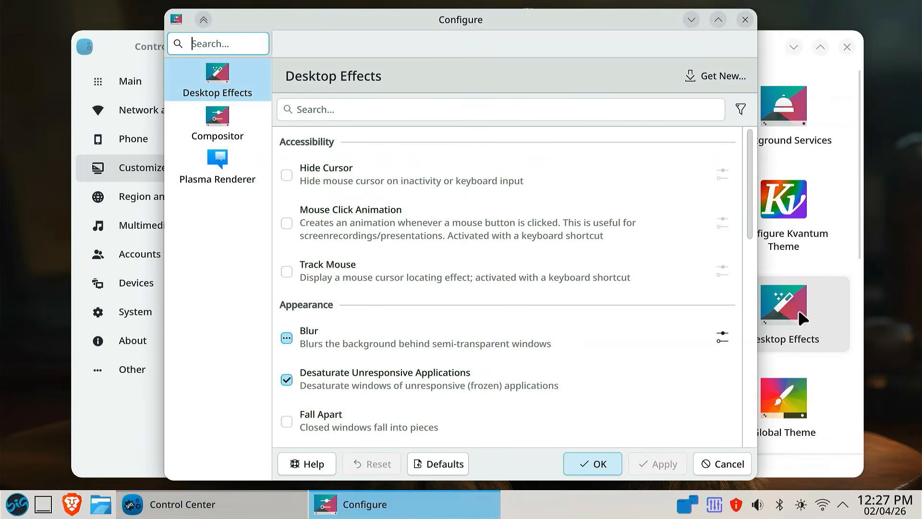
pyautogui.scroll(-3, 534, 364)
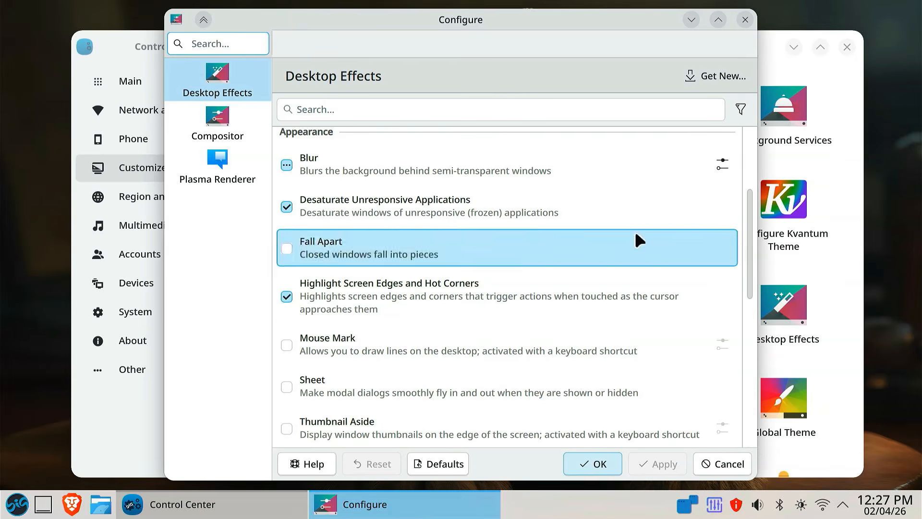
pyautogui.click(745, 19)
pyautogui.click(792, 402)
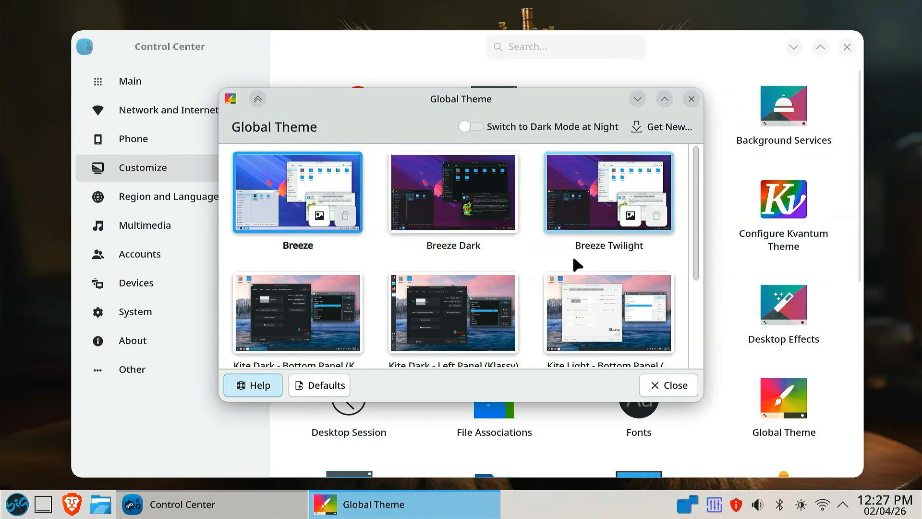
pyautogui.scroll(-3, 571, 259)
pyautogui.scroll(3, 569, 262)
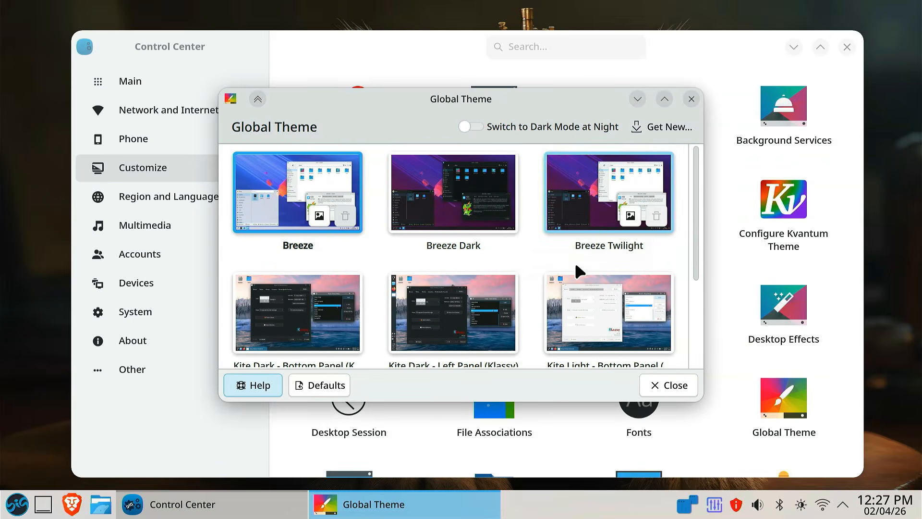
pyautogui.click(692, 99)
# - Open the Icons settings from the Customize category, look through the available icon themes, and close the window
pyautogui.scroll(-3, 677, 277)
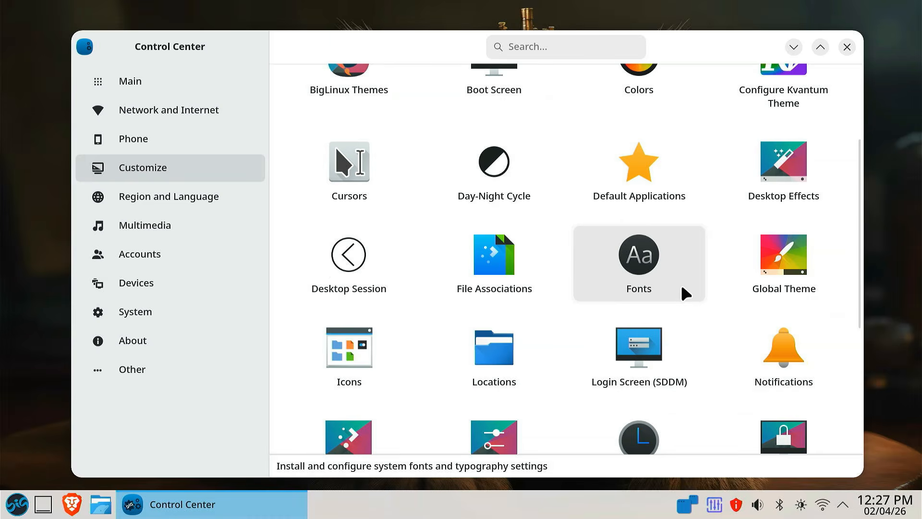
pyautogui.scroll(-2, 679, 281)
pyautogui.click(356, 247)
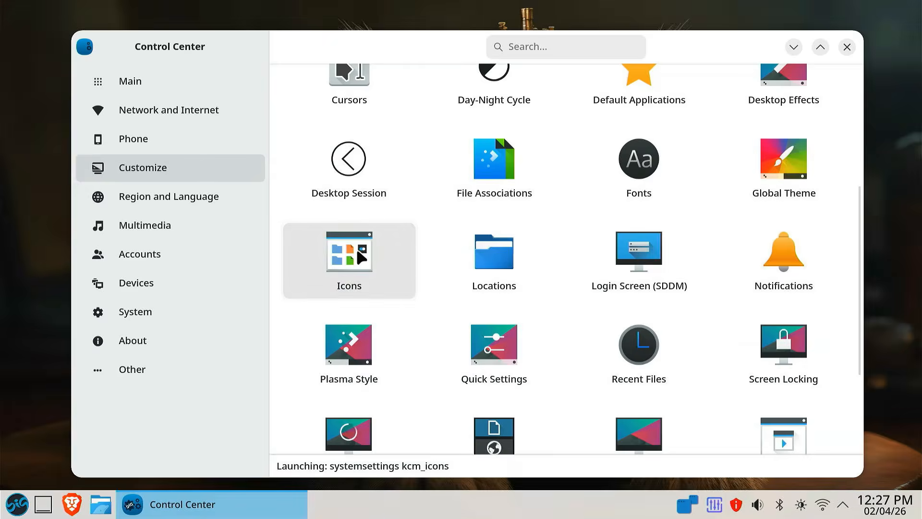
pyautogui.scroll(-1, 505, 269)
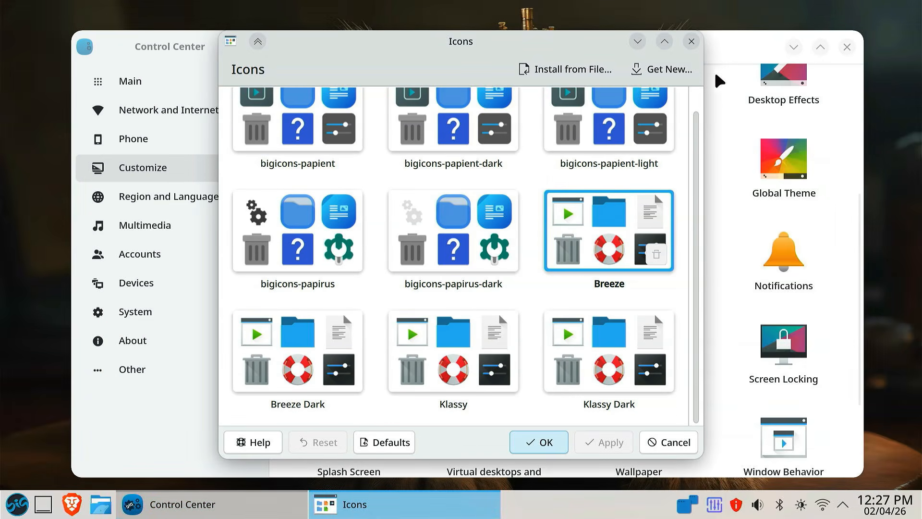
pyautogui.click(692, 41)
# - Browse the wallpaper images and apply Big-hexagon as the desktop wallpaper
pyautogui.scroll(-2, 679, 304)
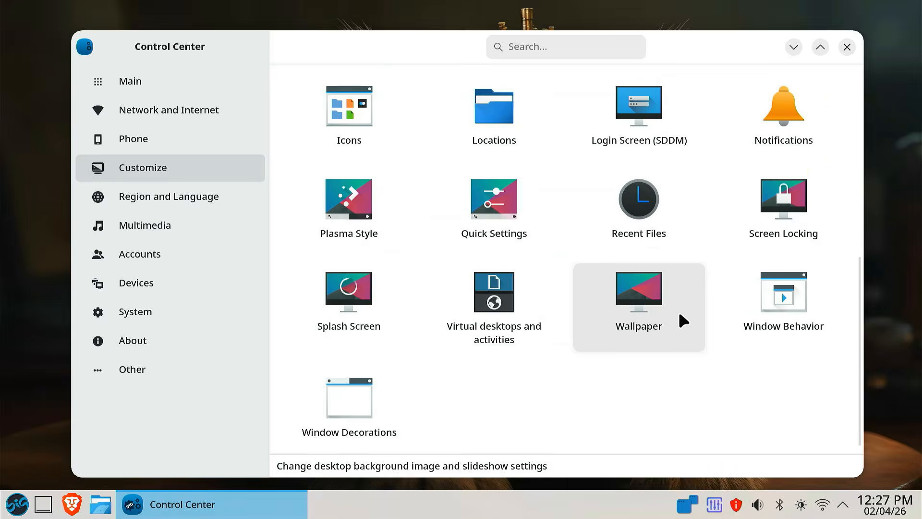
pyautogui.scroll(1, 624, 336)
pyautogui.click(638, 328)
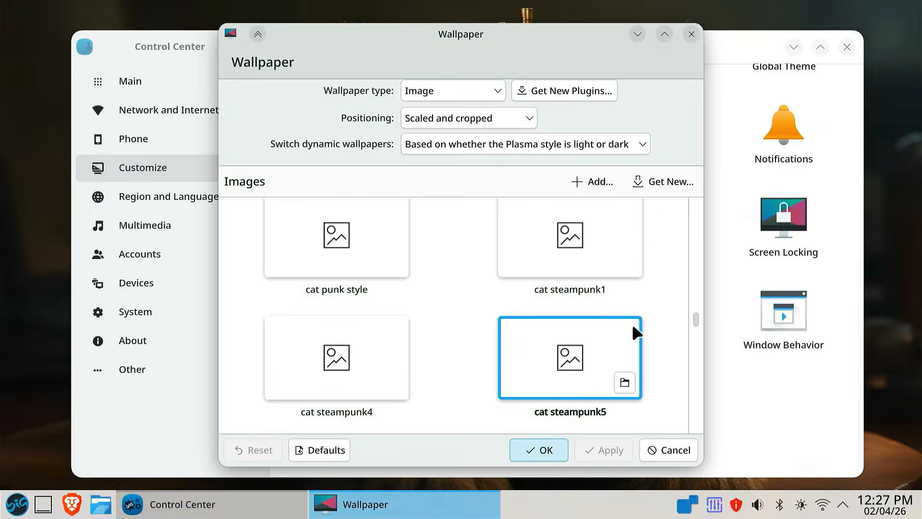
pyautogui.scroll(-2, 678, 275)
pyautogui.scroll(-4, 676, 273)
pyautogui.scroll(7, 676, 273)
pyautogui.scroll(15, 677, 276)
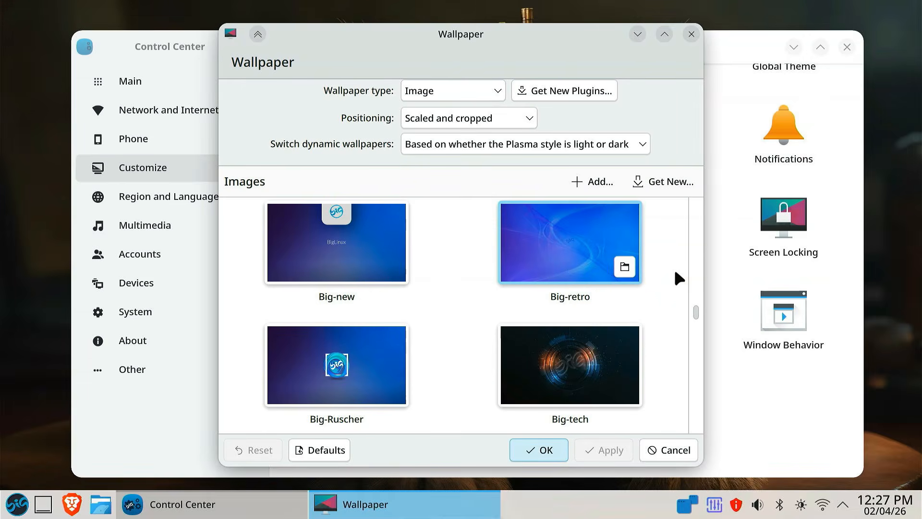
pyautogui.press('Up')
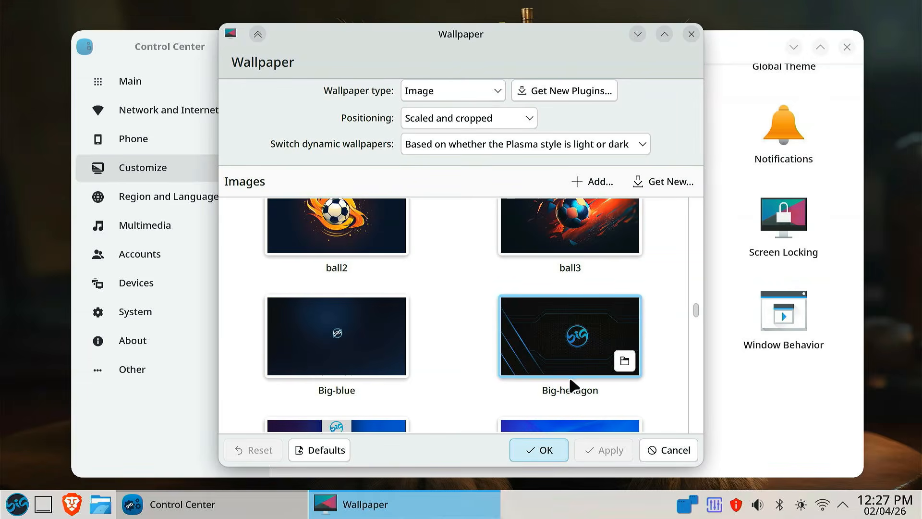
pyautogui.click(551, 350)
pyautogui.click(609, 451)
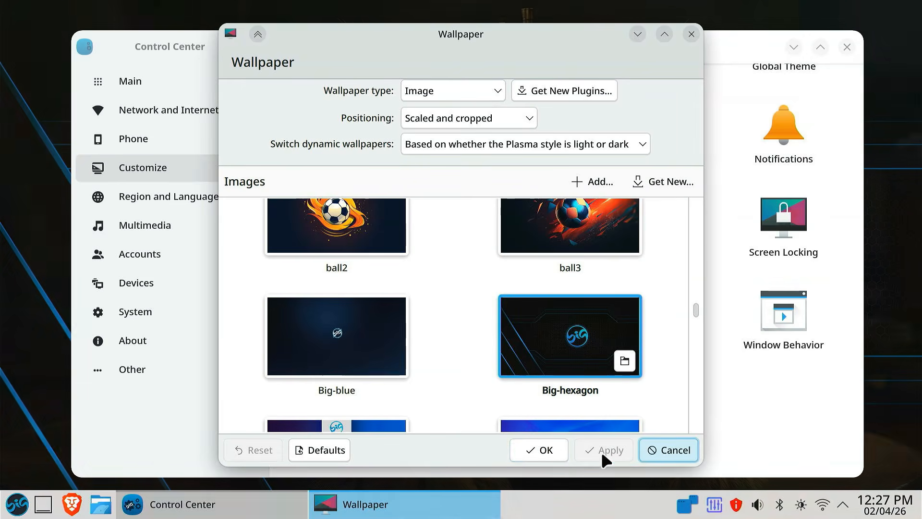
pyautogui.click(546, 449)
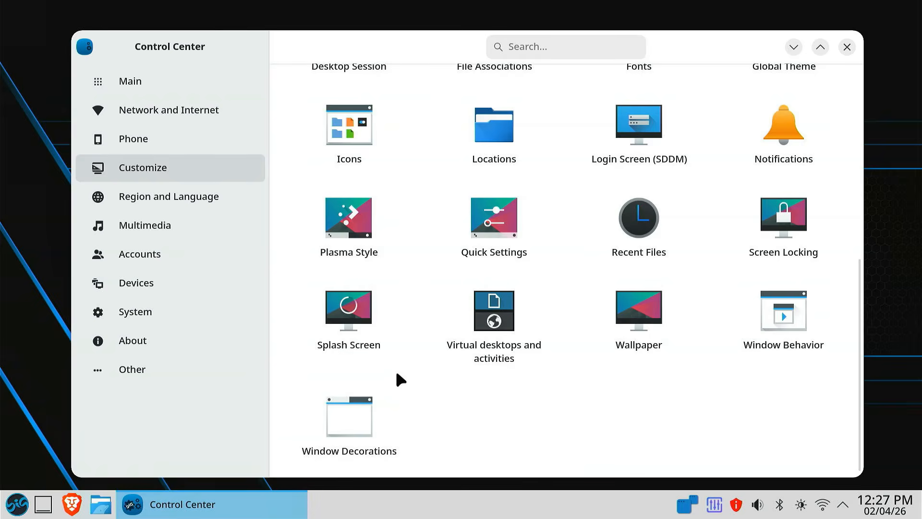
# - Open Info Center from the About category, view the system, Sensors, Memory and CPU information, and close it
pyautogui.click(180, 341)
pyautogui.click(496, 109)
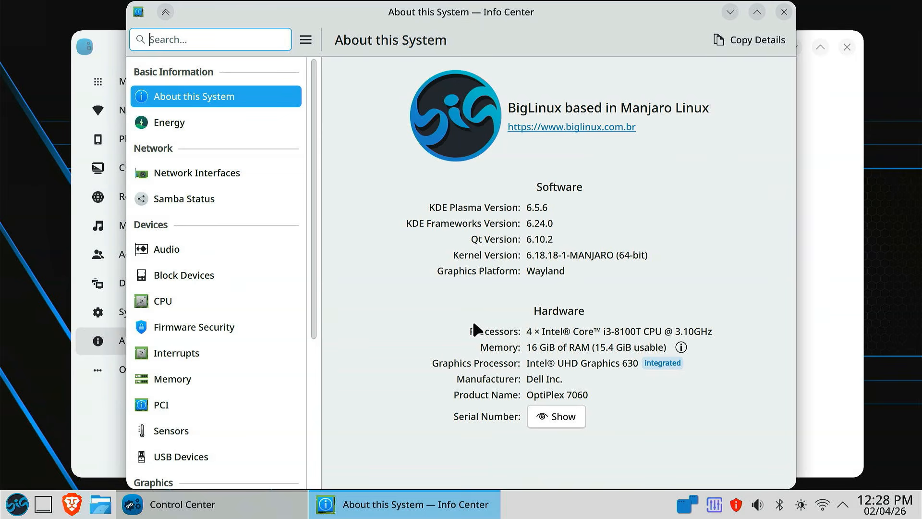
pyautogui.click(224, 426)
pyautogui.click(217, 378)
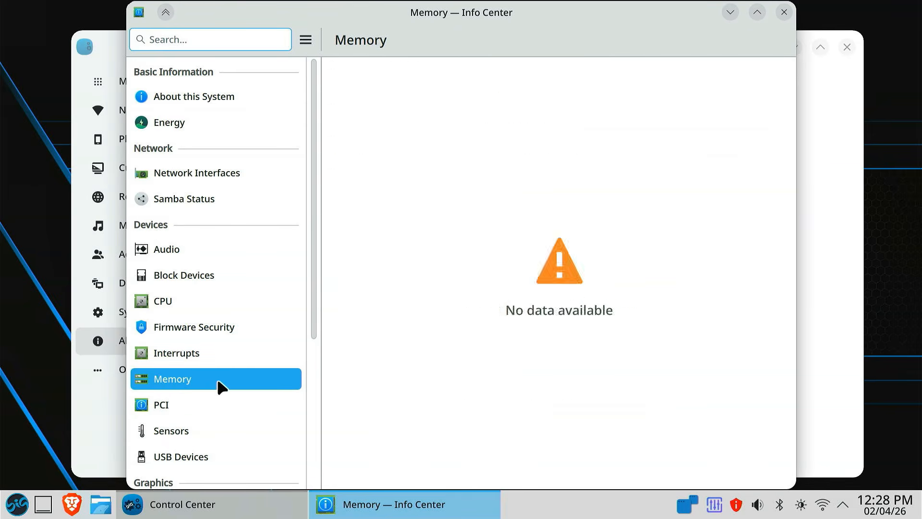
pyautogui.click(192, 300)
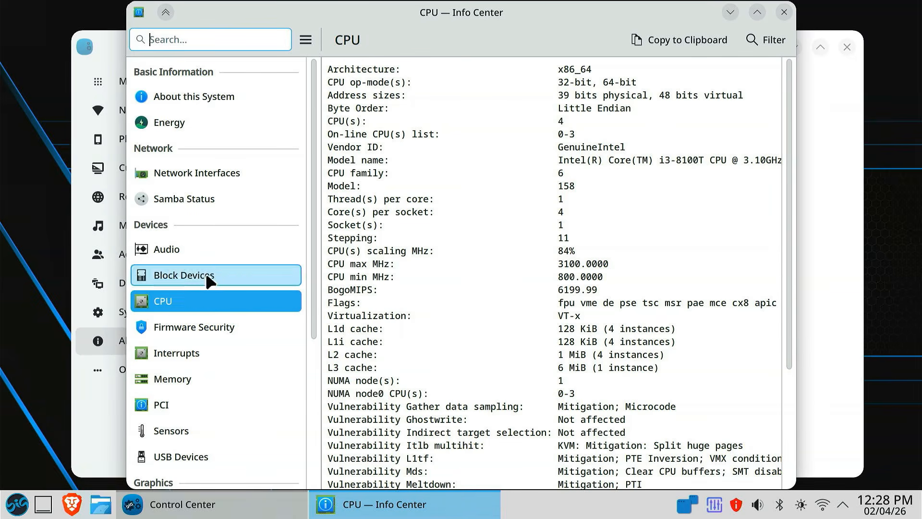
pyautogui.click(784, 11)
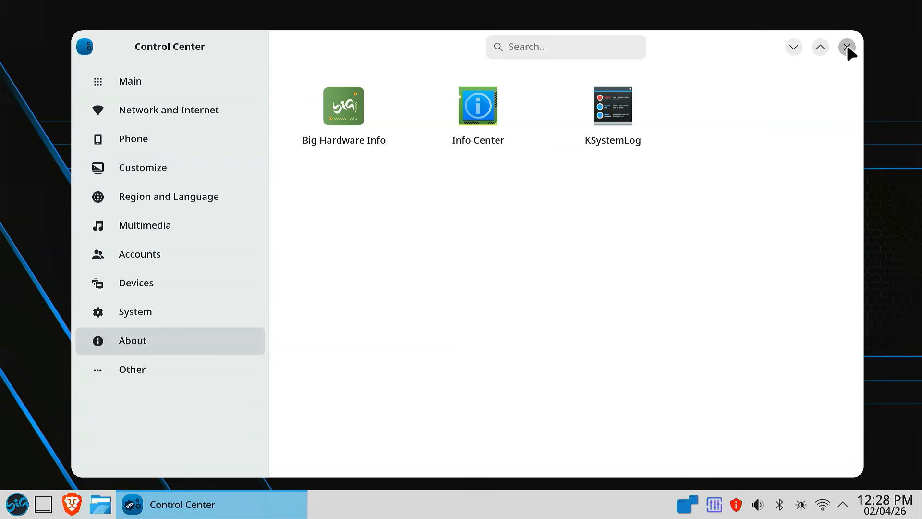
# - Look at the tools offered in Control Center's Phone and Network and Internet categories
pyautogui.moveTo(847, 48)
pyautogui.mouseDown()
pyautogui.moveTo(774, 142)
pyautogui.moveTo(615, 156)
pyautogui.moveTo(826, 56)
pyautogui.moveTo(841, 60)
pyautogui.mouseUp()
pyautogui.click(184, 143)
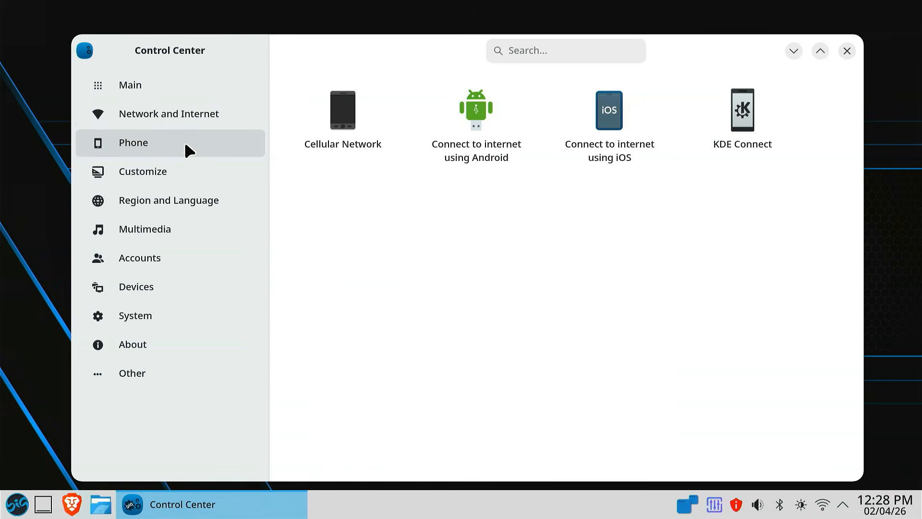
pyautogui.click(225, 122)
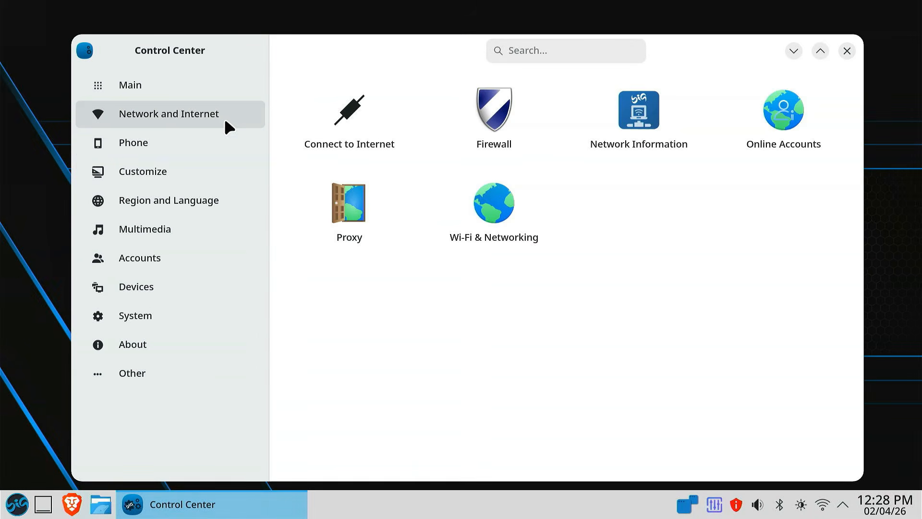
# - View the Online Accounts and Users settings in the Accounts category, closing each window after viewing it
pyautogui.click(183, 263)
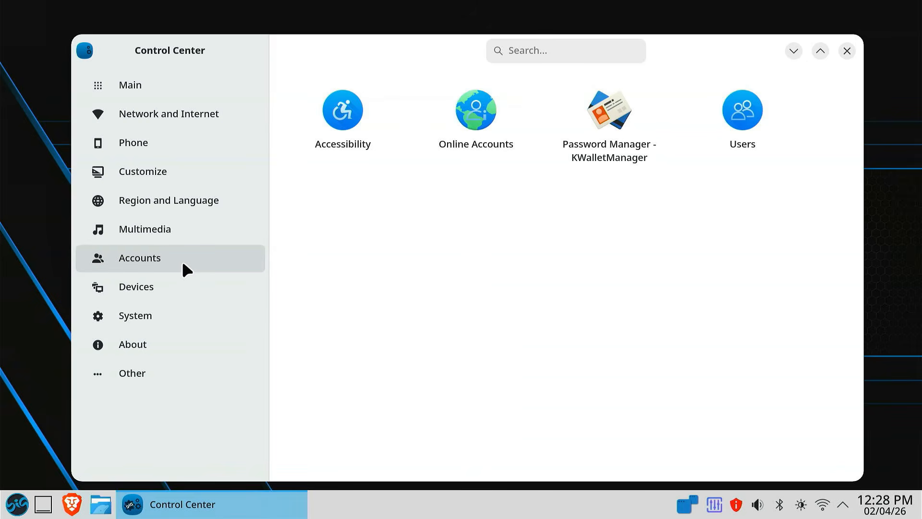
pyautogui.click(490, 126)
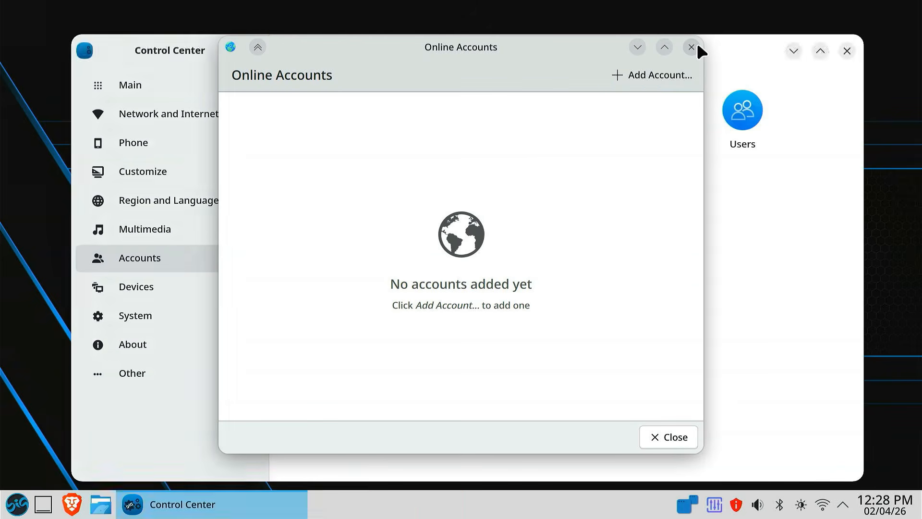
pyautogui.click(691, 47)
pyautogui.click(744, 113)
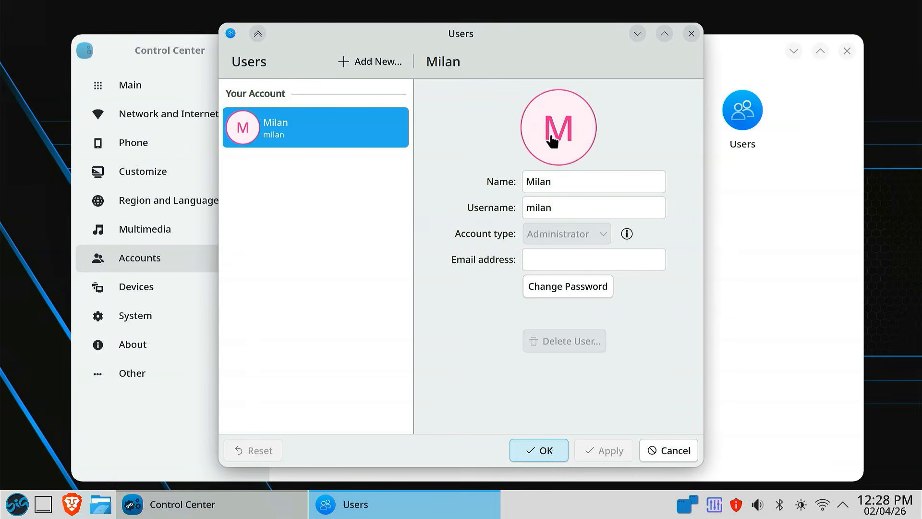
pyautogui.click(690, 34)
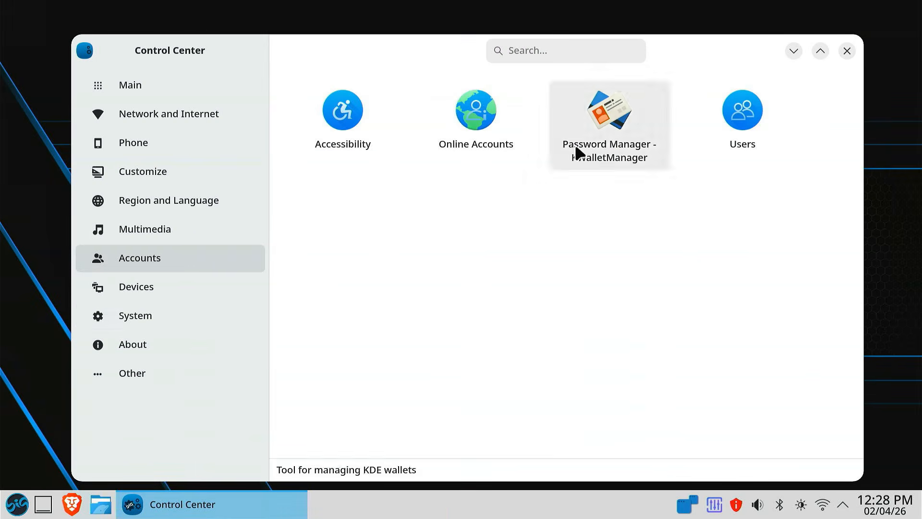
# - Look through the hardware tools in the Devices category and close Control Center
pyautogui.click(161, 288)
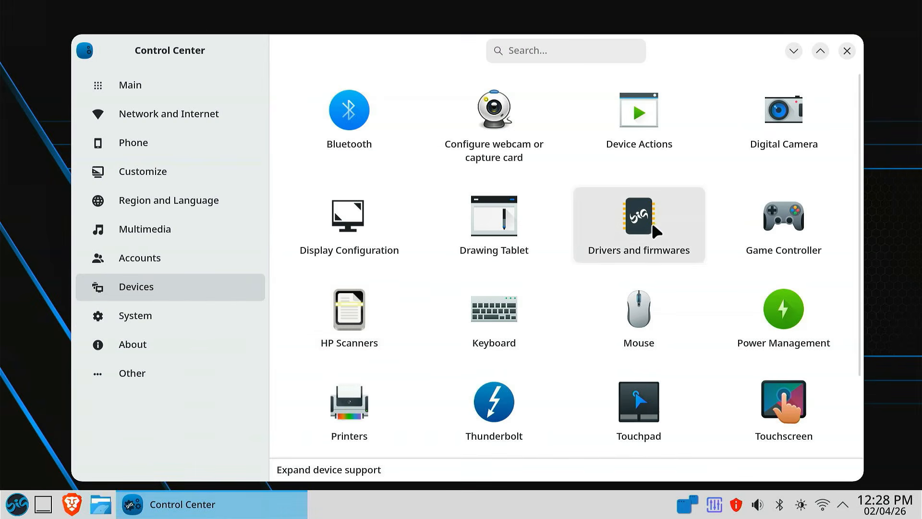
pyautogui.scroll(-2, 571, 351)
pyautogui.scroll(2, 572, 354)
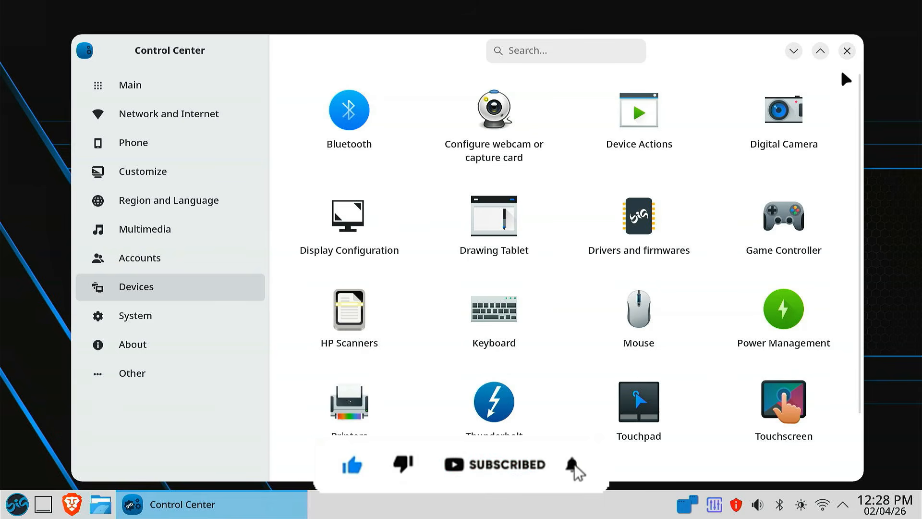
pyautogui.click(846, 50)
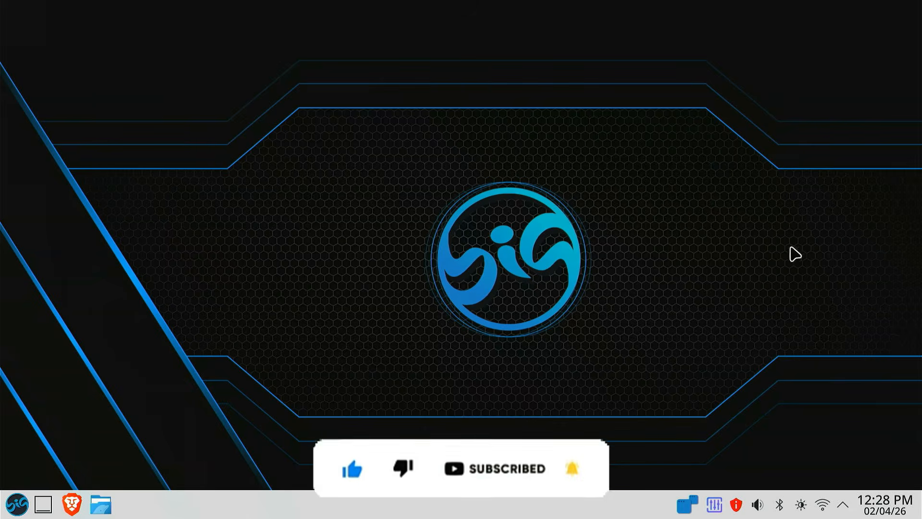
# - View the system tray's audio volume, Bluetooth, brightness and network controls one after another
pyautogui.click(757, 505)
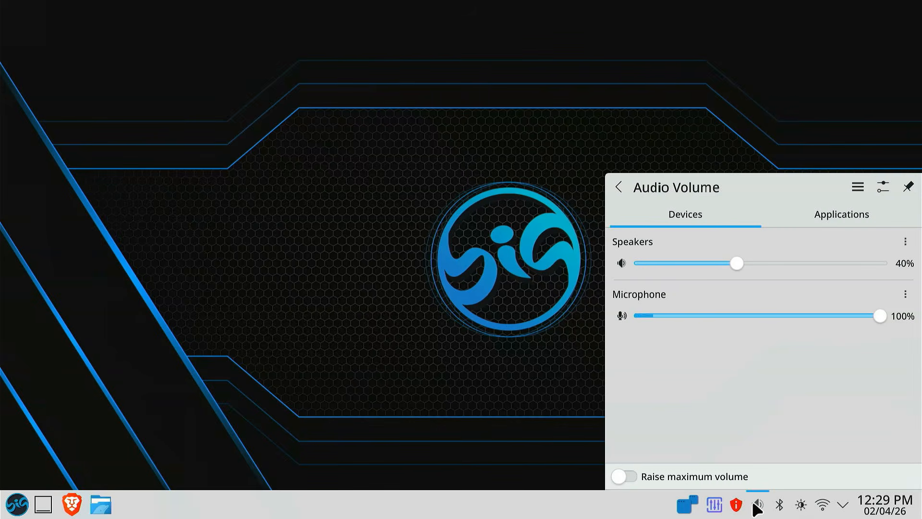
pyautogui.click(779, 505)
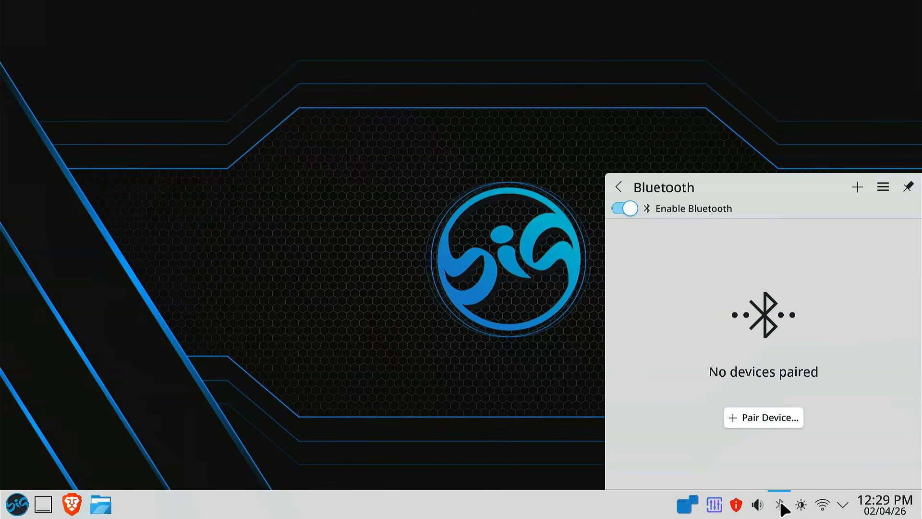
pyautogui.click(799, 507)
pyautogui.click(822, 505)
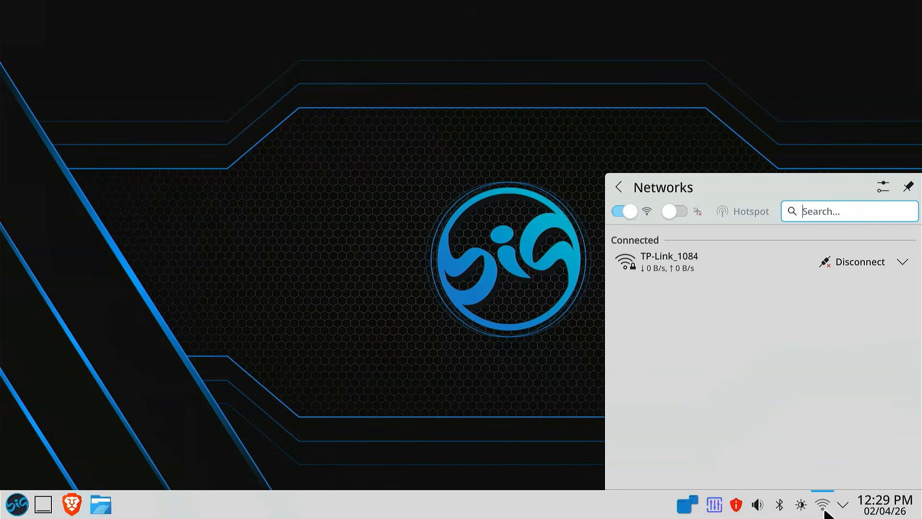